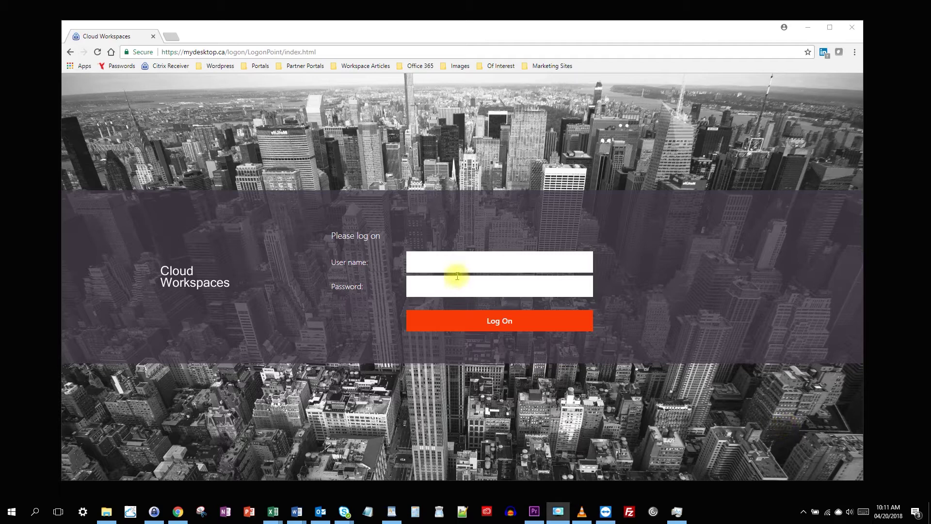
- Log on to Cloud Workspaces with the account's user name and password
left_click(441, 262)
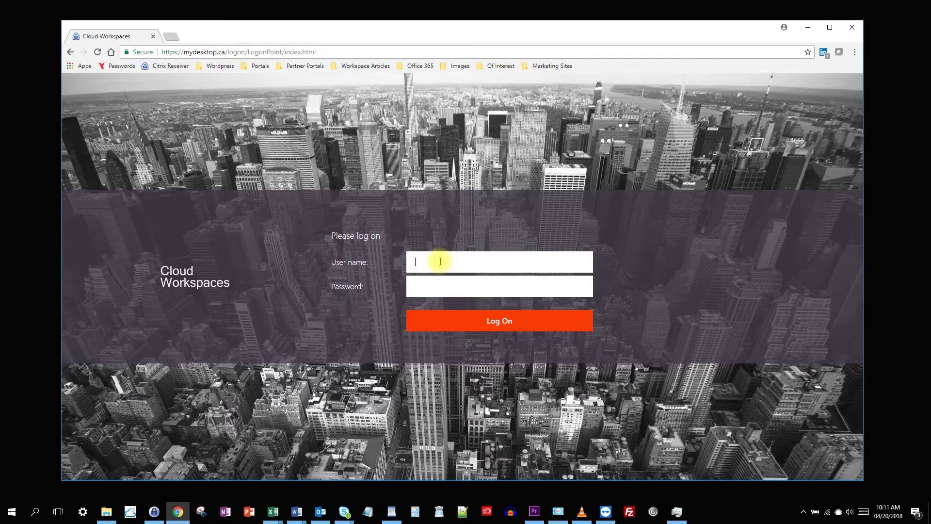
key("Tab")
type("***********")
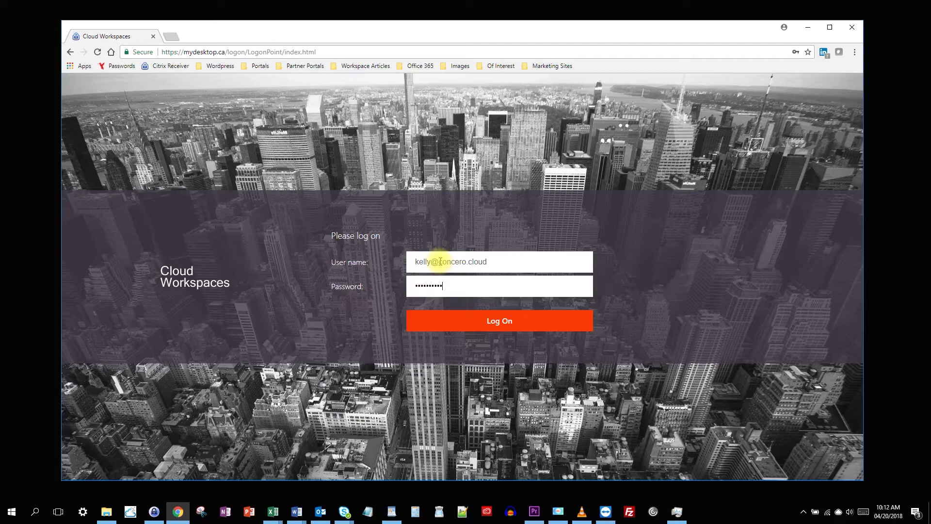
key("Return")
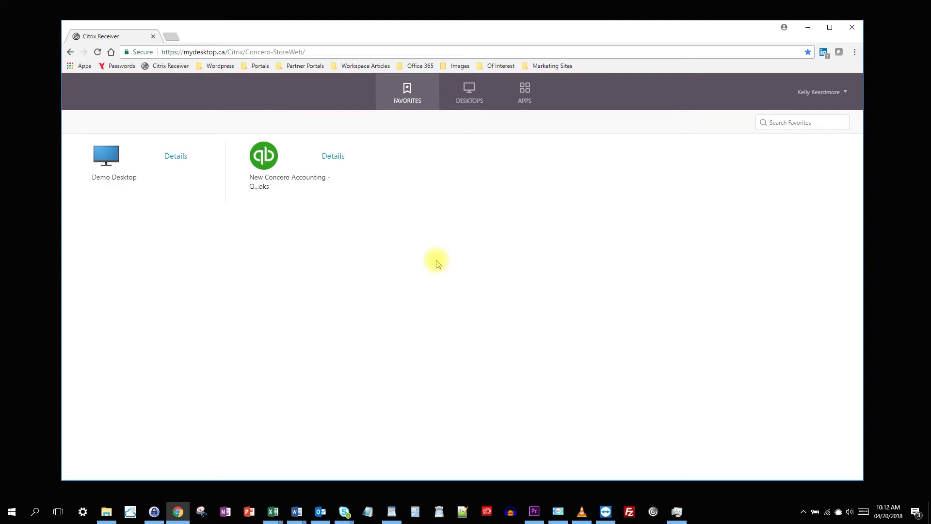
- Switch to the light in-browser version through Change Citrix Receiver in the user menu
left_click(839, 96)
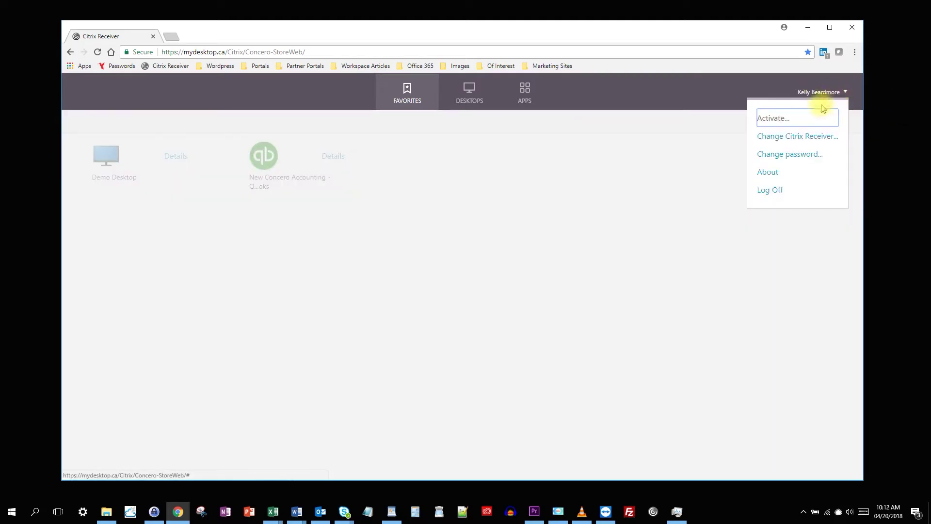
left_click(811, 137)
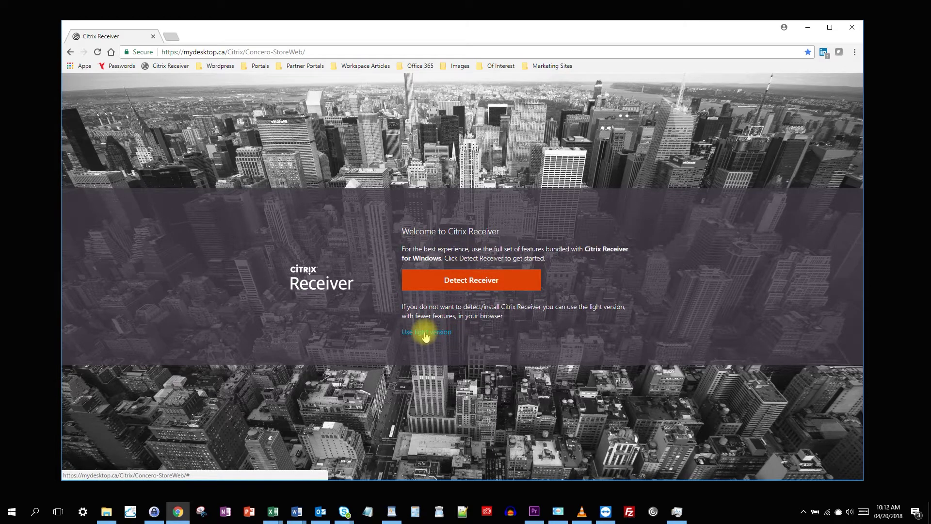
left_click(426, 334)
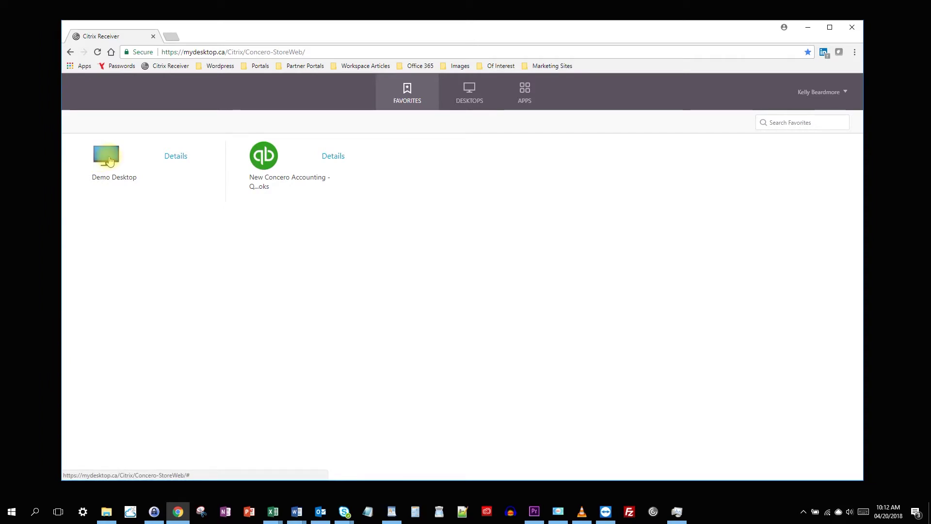
left_click(109, 161)
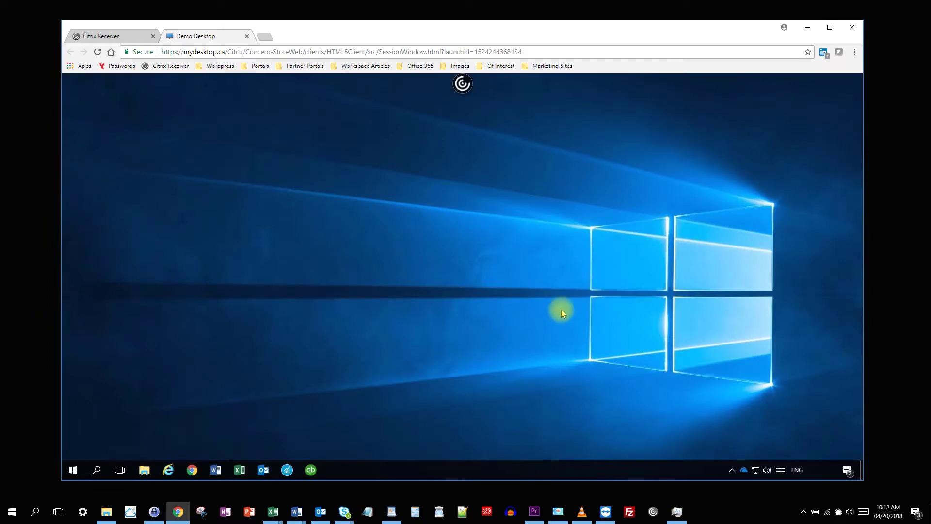
left_click(192, 470)
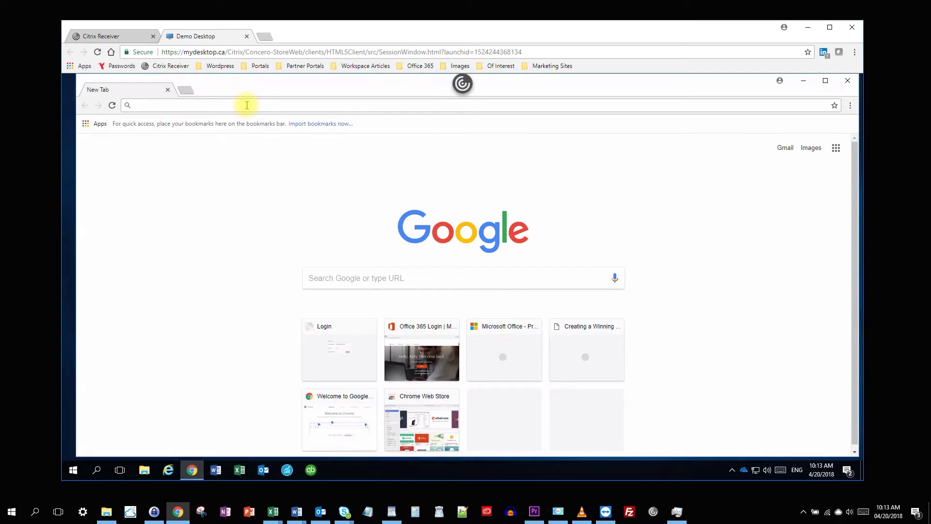
type("www.cnn.com")
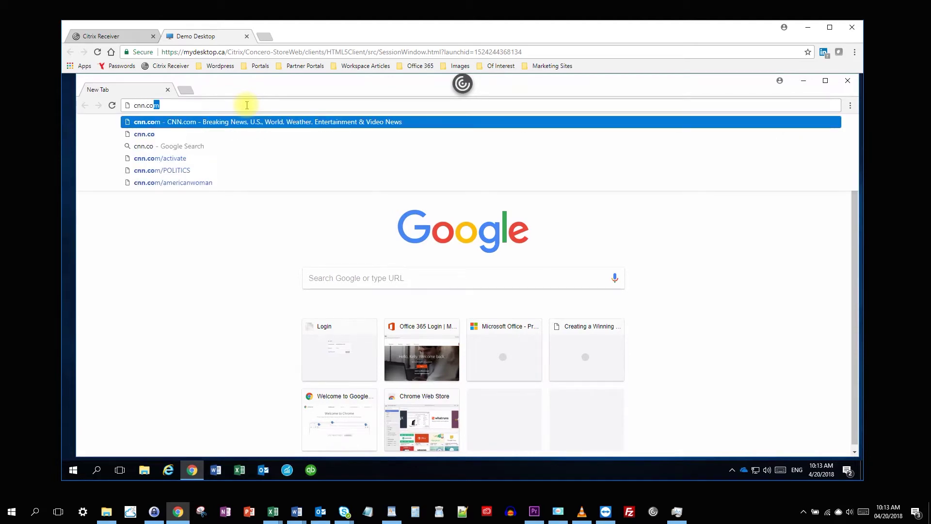
key("Return")
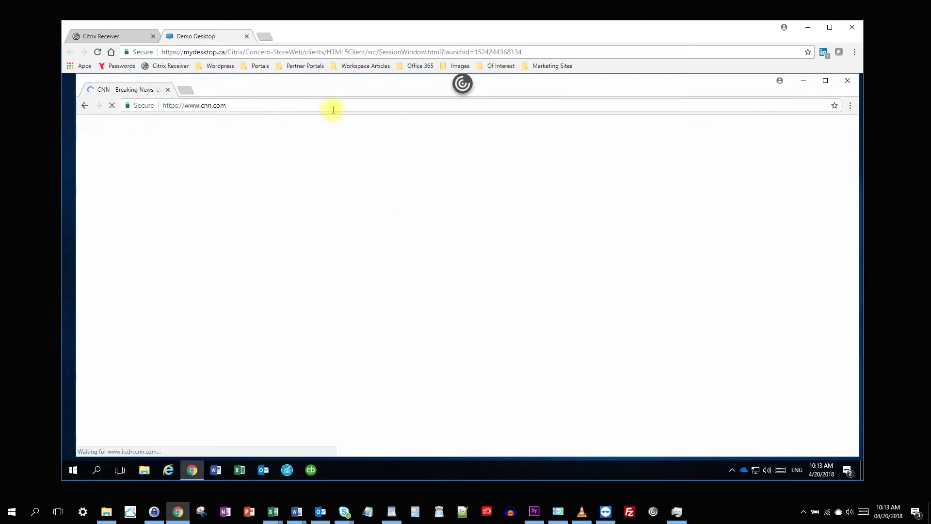
left_click(847, 82)
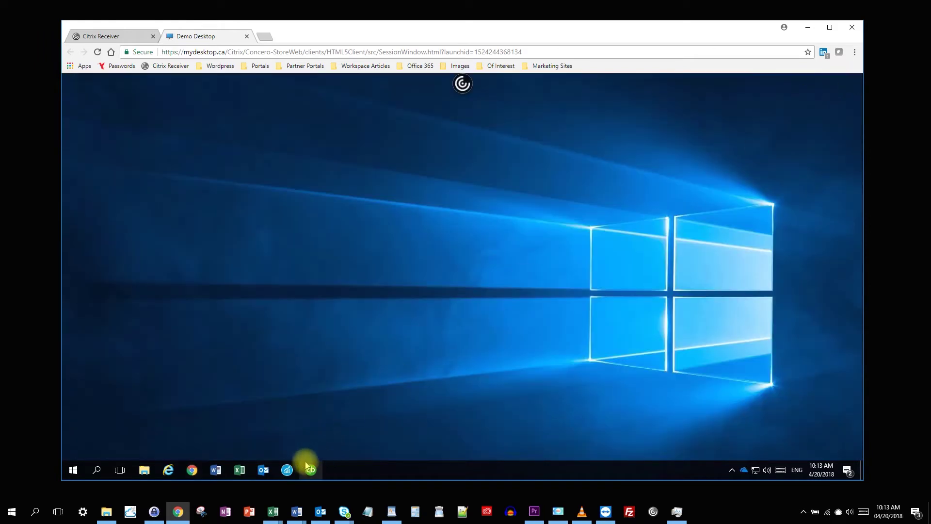
- Create a blank remote Word document, type a test word, and close it without saving
left_click(216, 471)
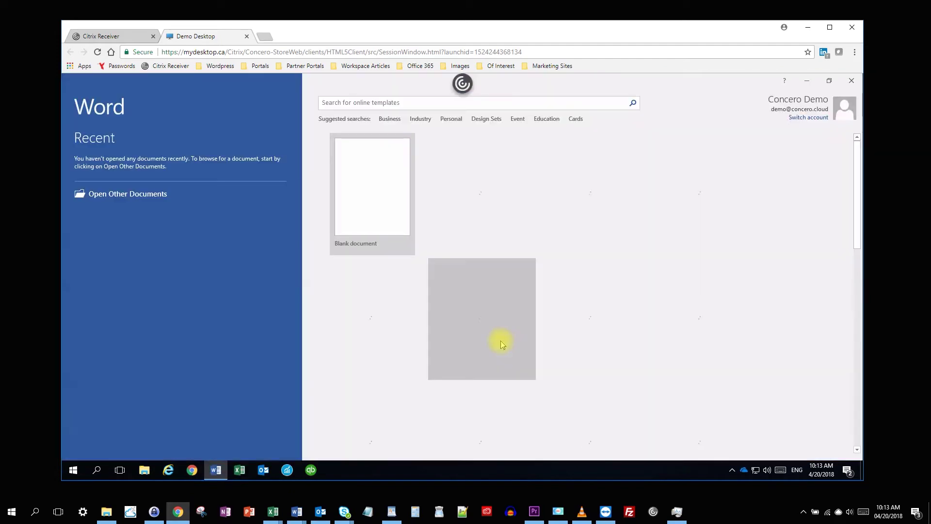
left_click(370, 178)
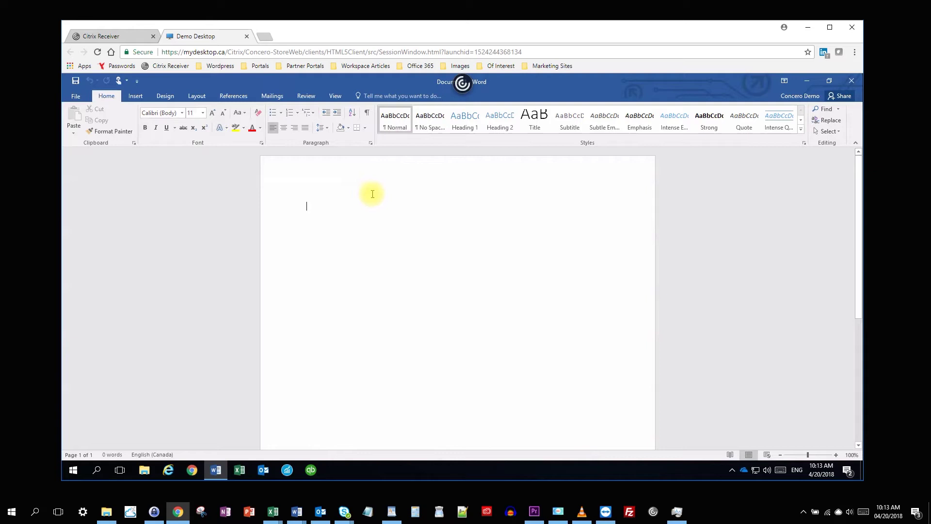
type("kelly")
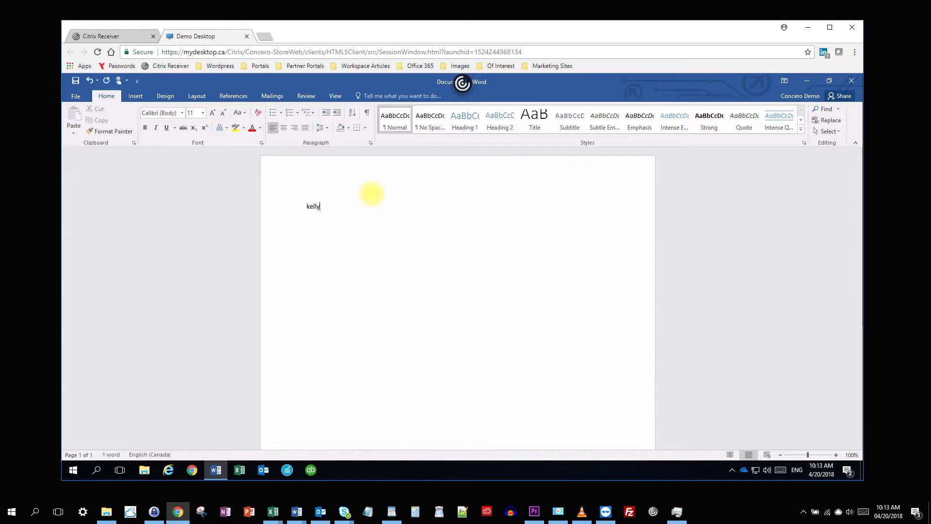
left_click(851, 83)
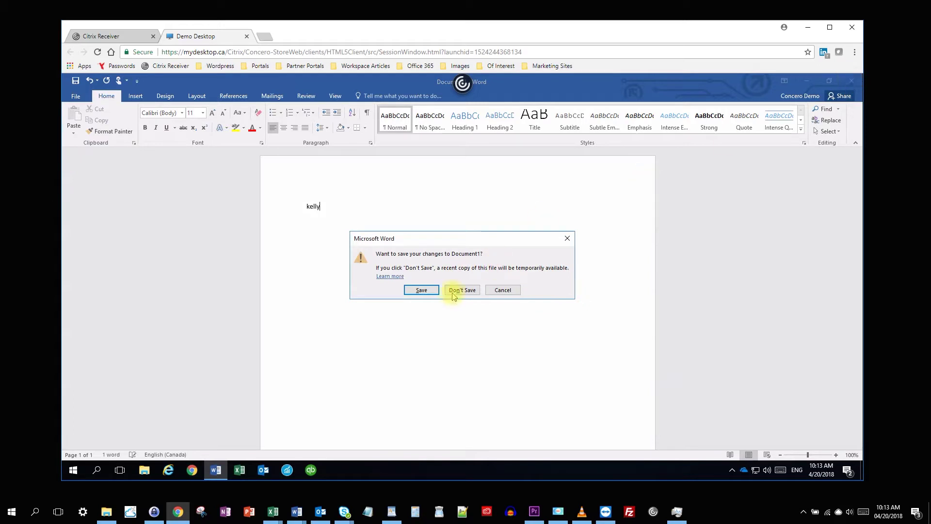
left_click(460, 292)
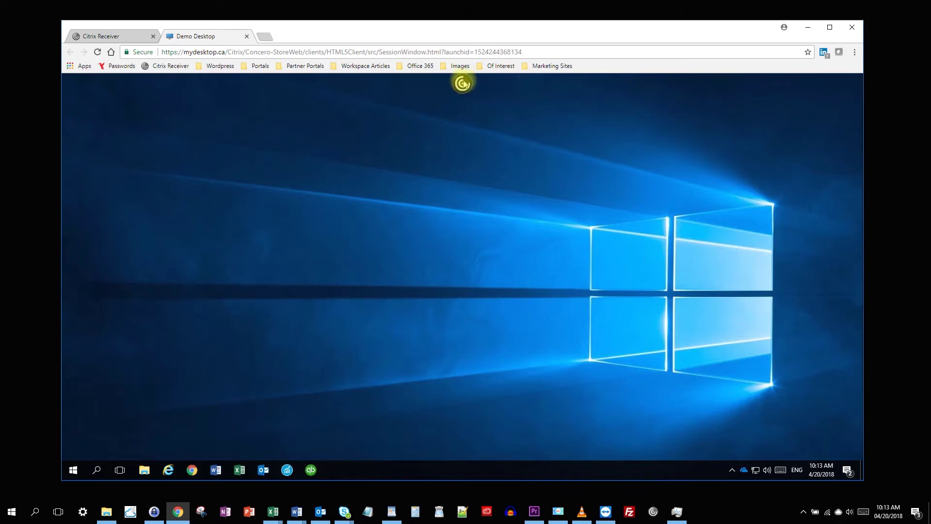
- Disconnect the Demo Desktop session from the Citrix toolbar's more-options menu
left_click(463, 85)
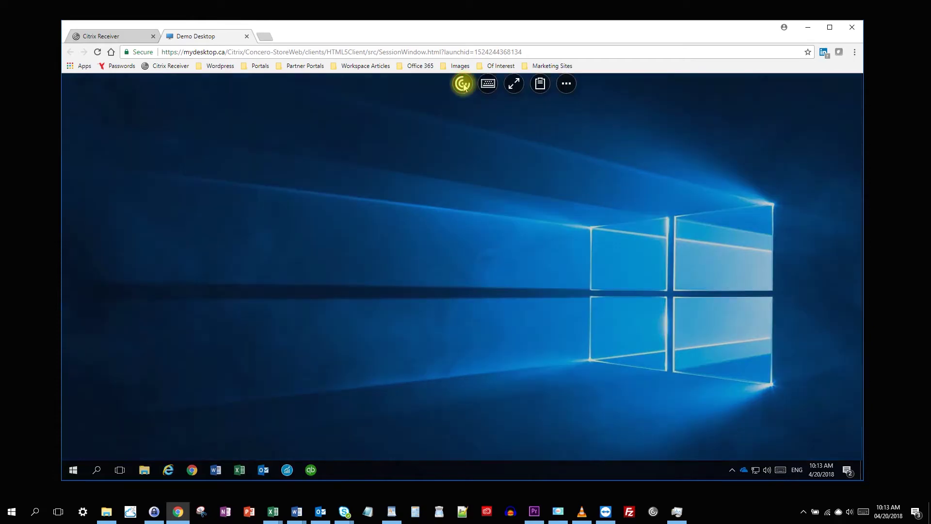
left_click(567, 84)
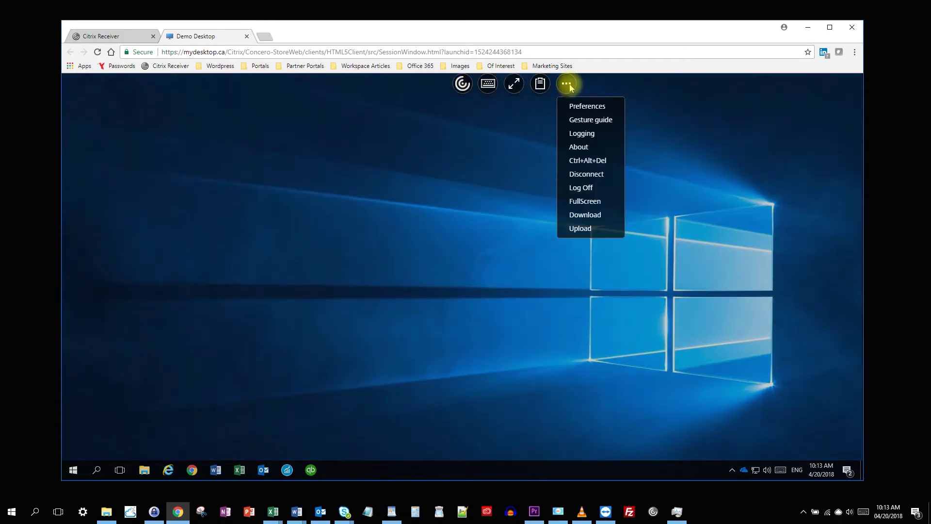
left_click(584, 177)
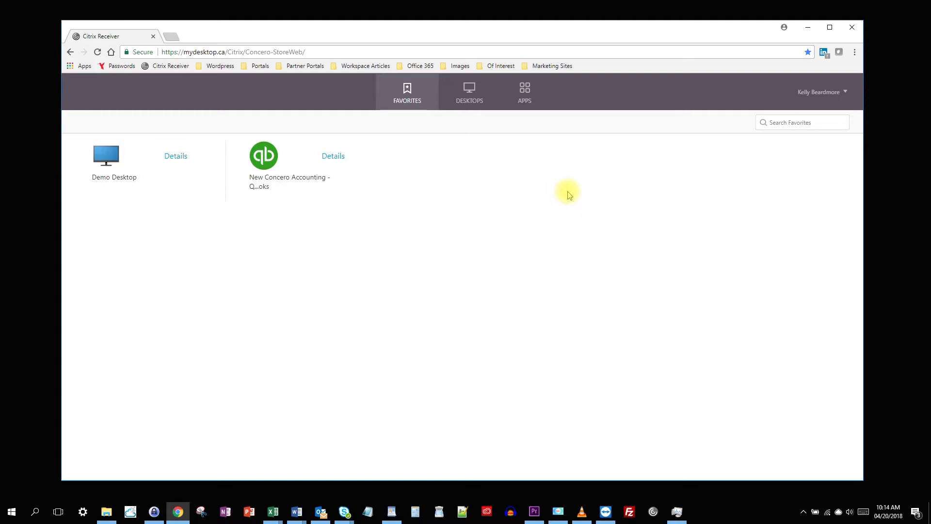
- Log off Citrix Receiver and close the Chrome window
left_click(832, 92)
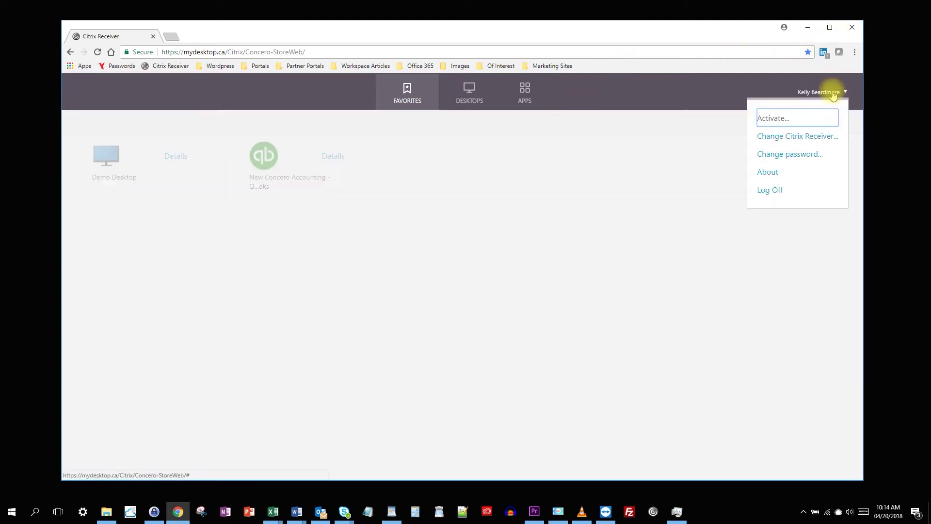
left_click(776, 191)
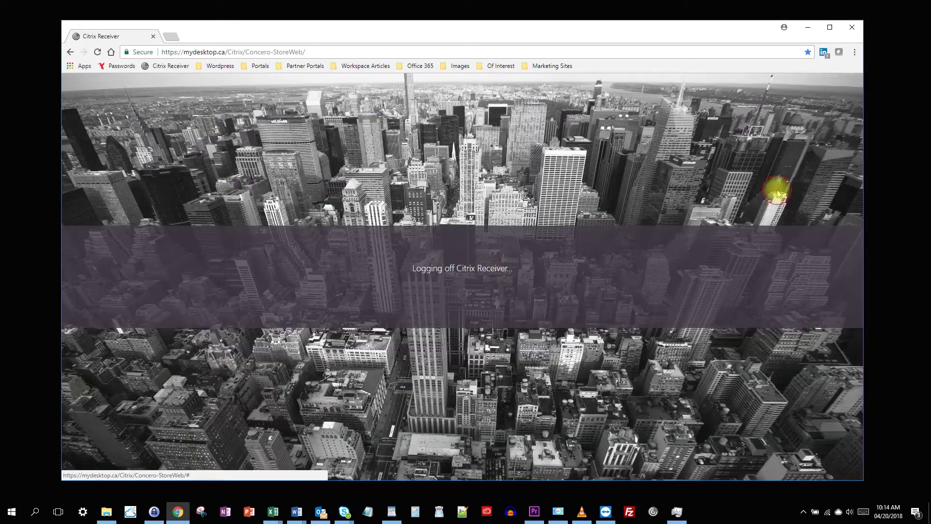
left_click(852, 28)
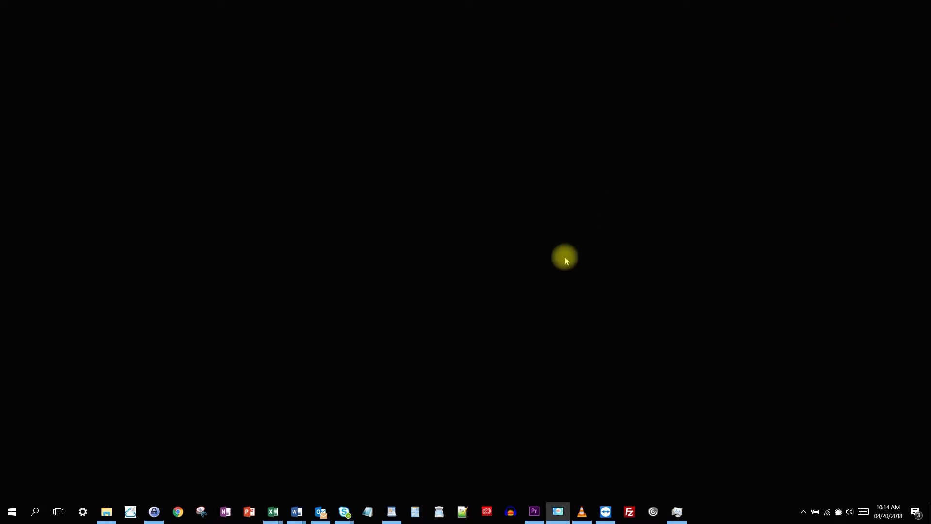
- Dismiss the Start menu and hidden-icons tray flyout, leaving a clear desktop
left_click(12, 516)
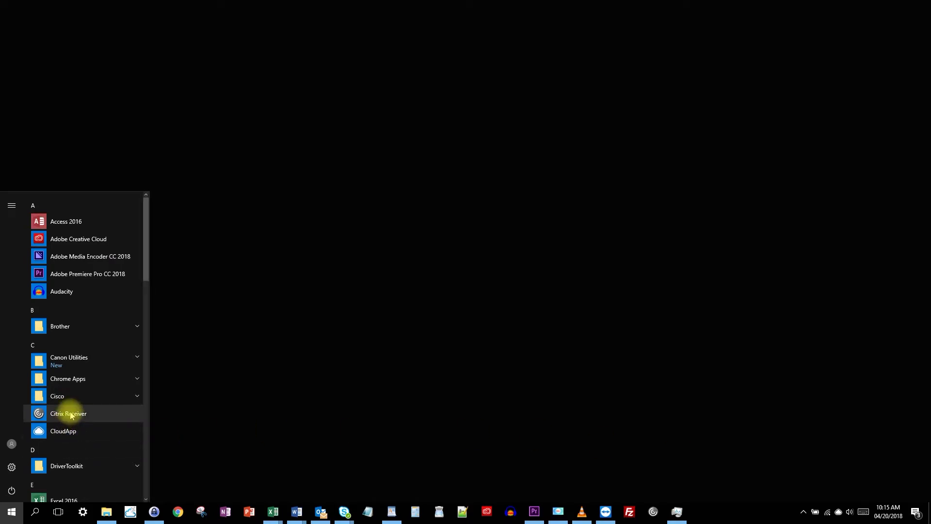
left_click(807, 511)
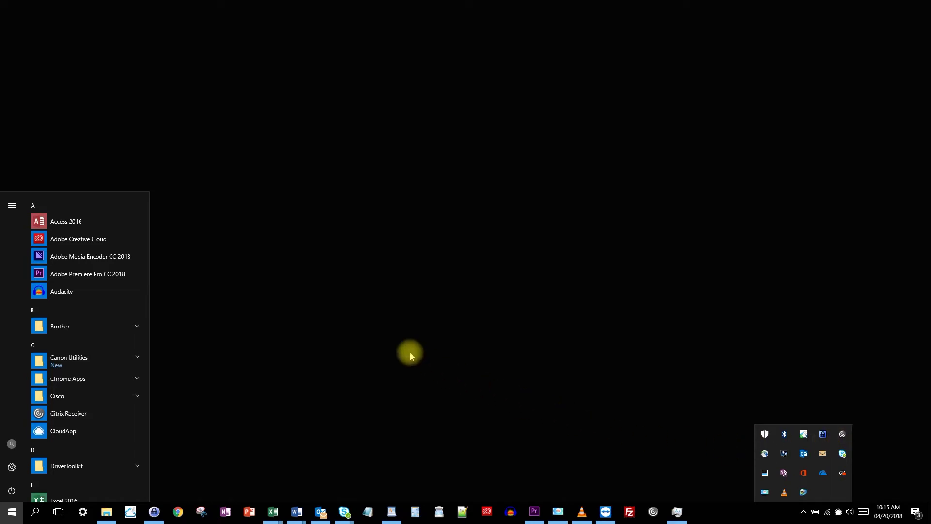
left_click(397, 345)
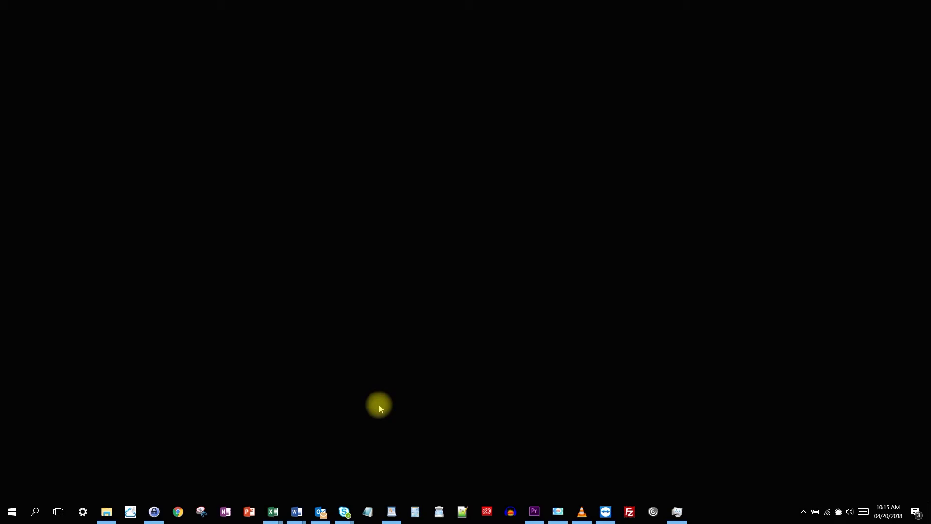
left_click(178, 513)
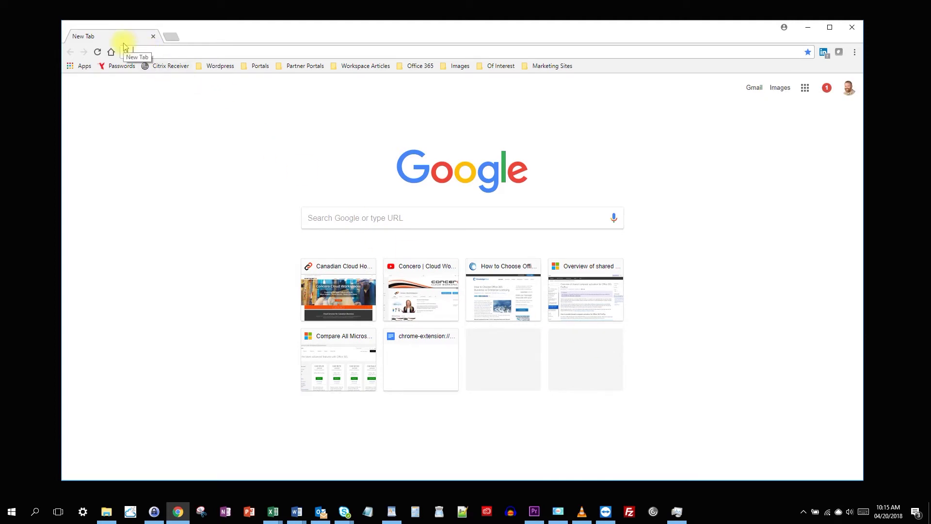
type("mydesktop")
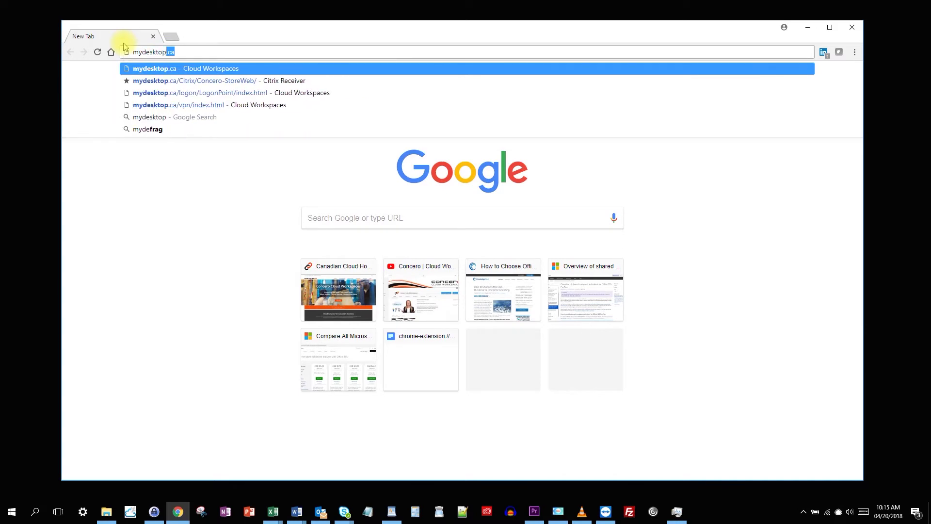
type(".ca")
key("Return")
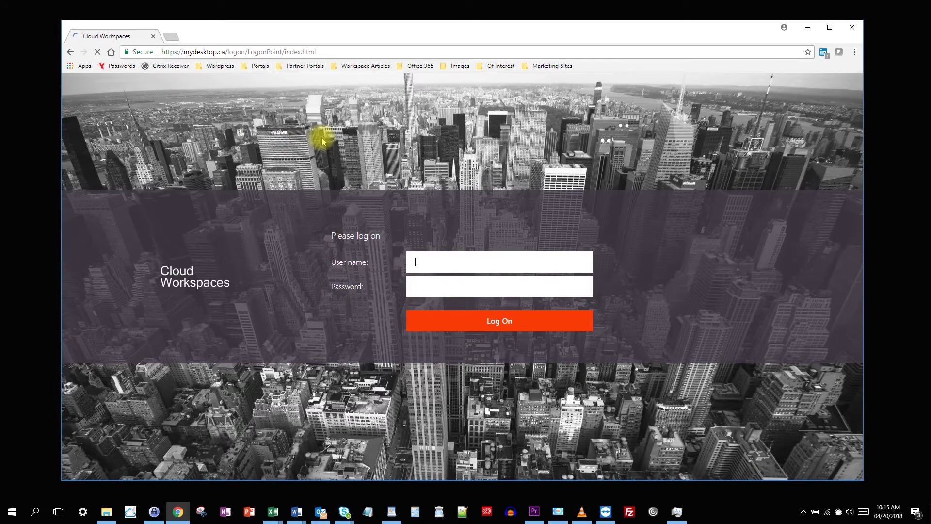
left_click(852, 28)
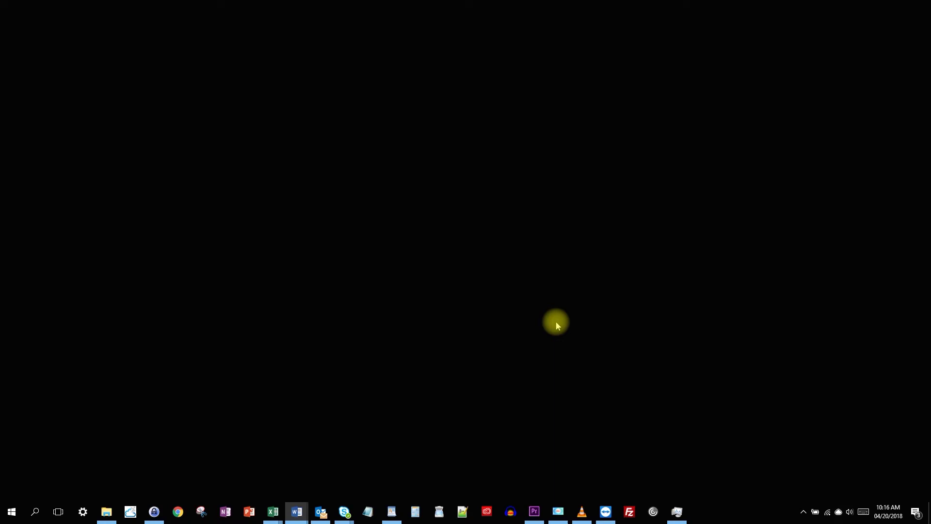
- Launch Citrix Receiver from Start and add mydesktop.ca as the account address
left_click(13, 512)
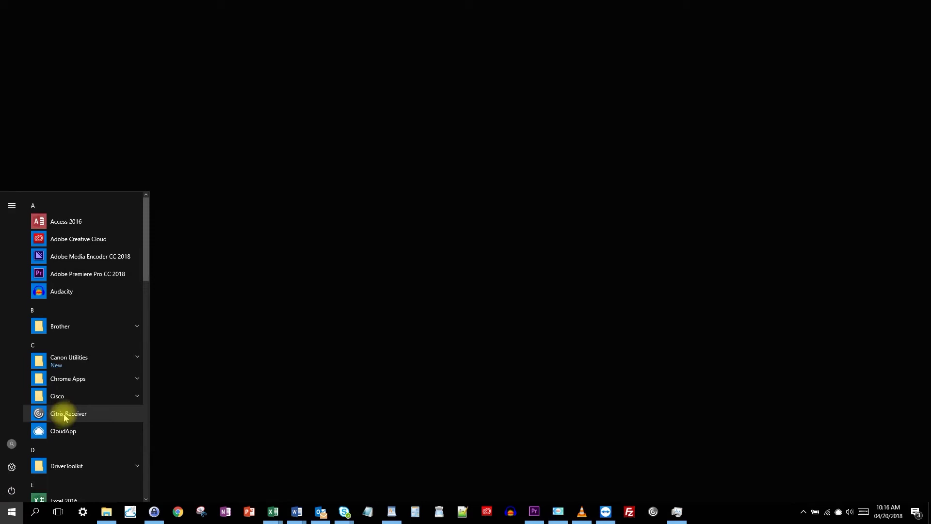
left_click(66, 415)
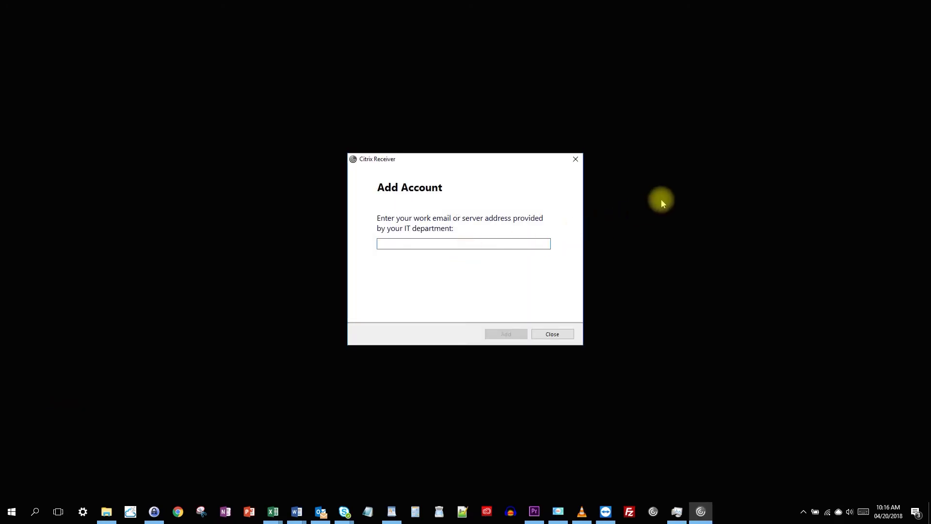
left_click(437, 244)
type("mydesktop.ca")
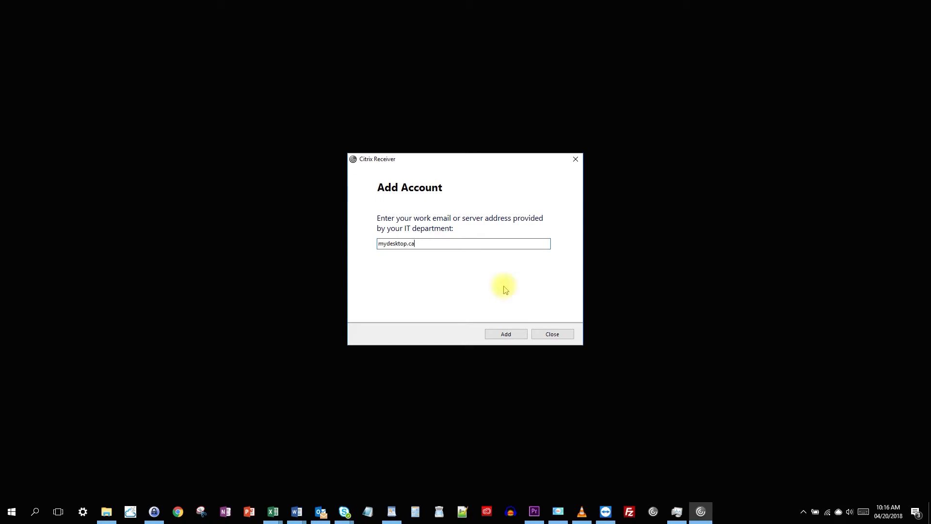
key("Return")
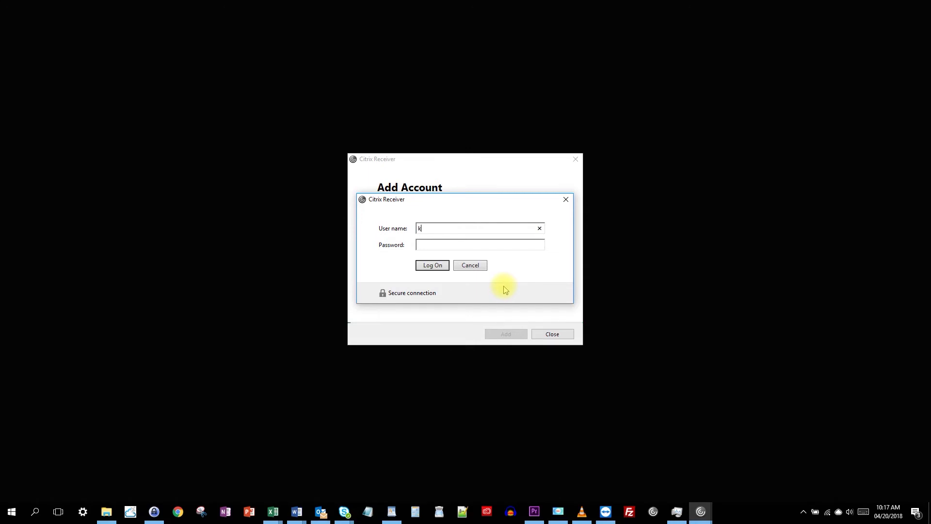
- Enter the account's user name and password to sign in to mydesktop.ca
key("Return")
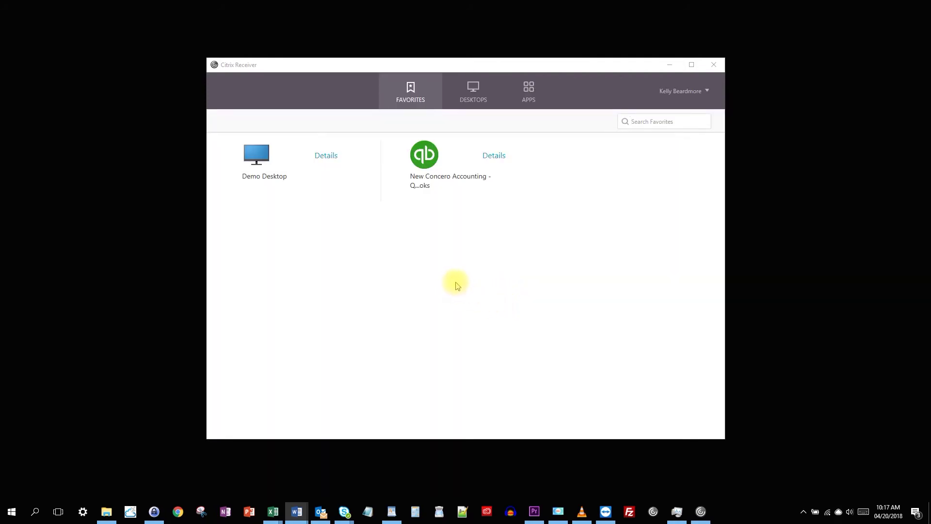
left_click(468, 88)
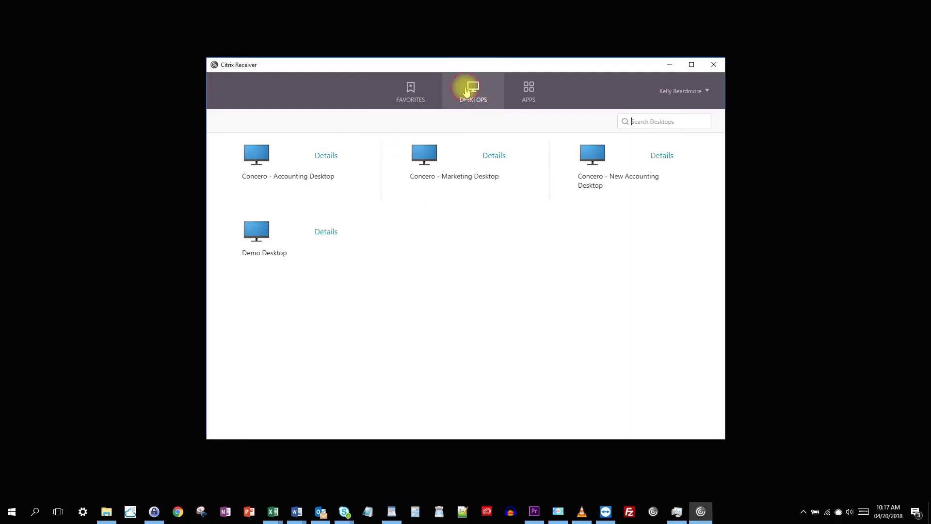
left_click(528, 90)
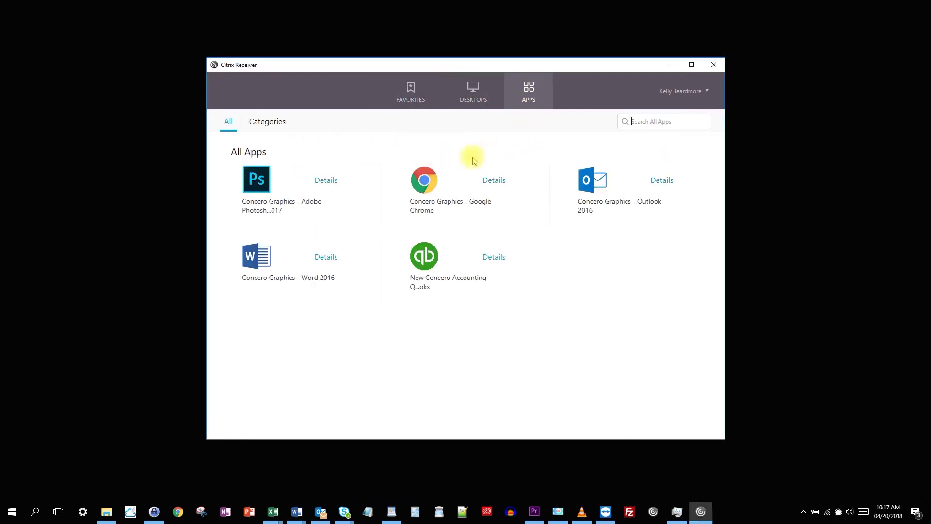
left_click(412, 94)
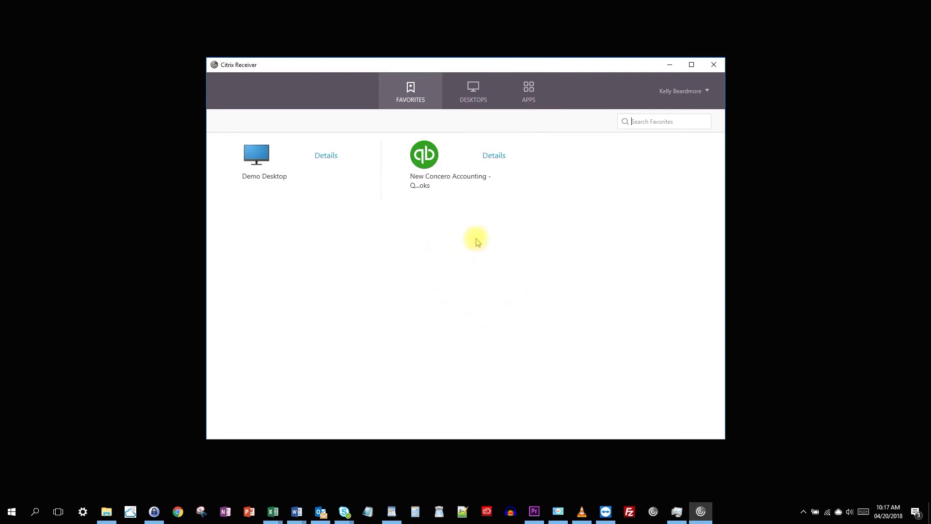
left_click(496, 258)
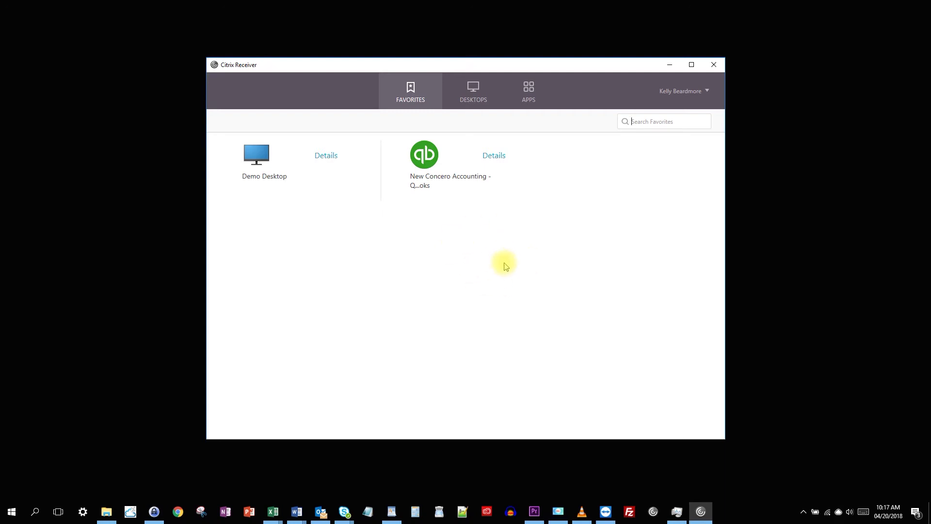
- Open Advanced Preferences from the Citrix Receiver tray icon's right-click menu
left_click(804, 512)
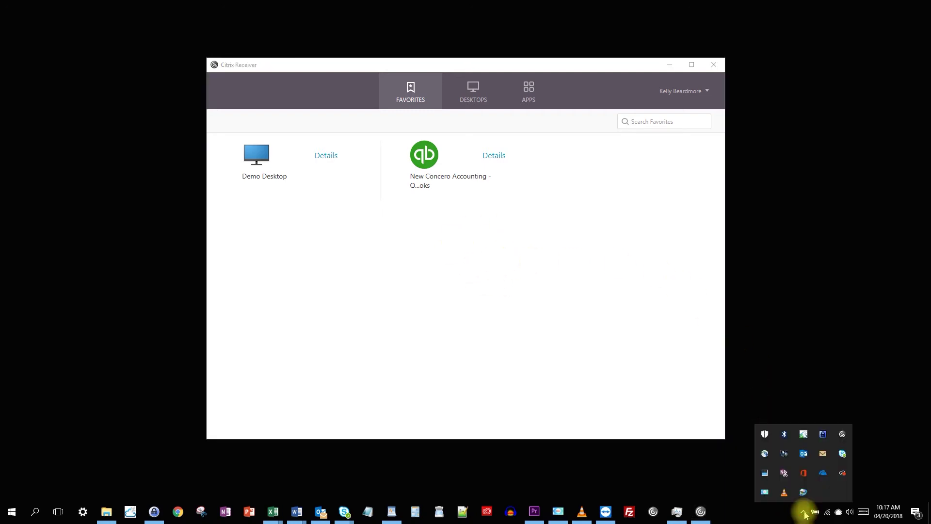
right_click(843, 435)
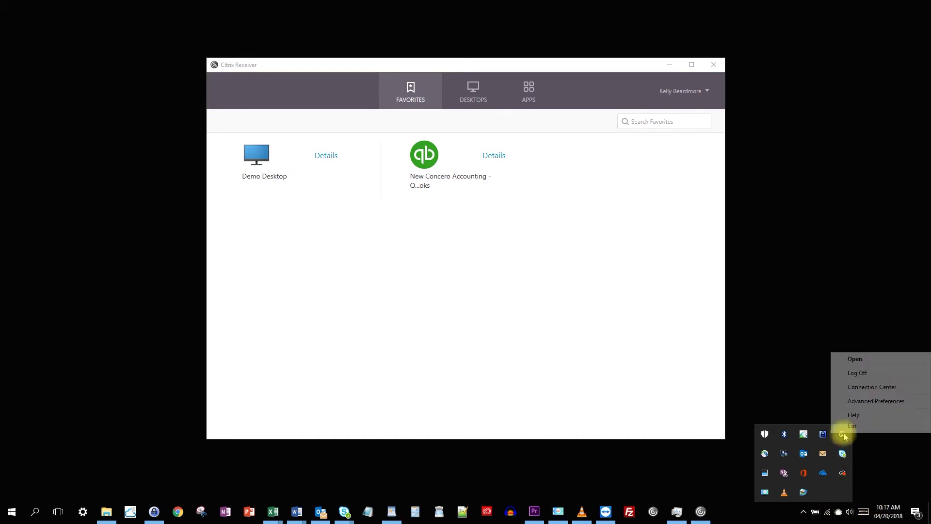
left_click(886, 403)
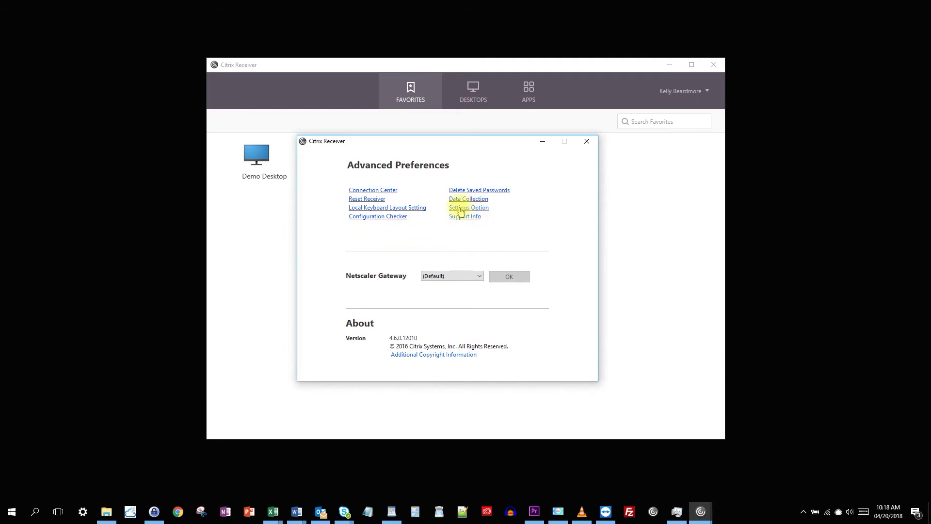
- Open Settings Option and arrange windows so the Application Display dialog is in front
left_click(459, 209)
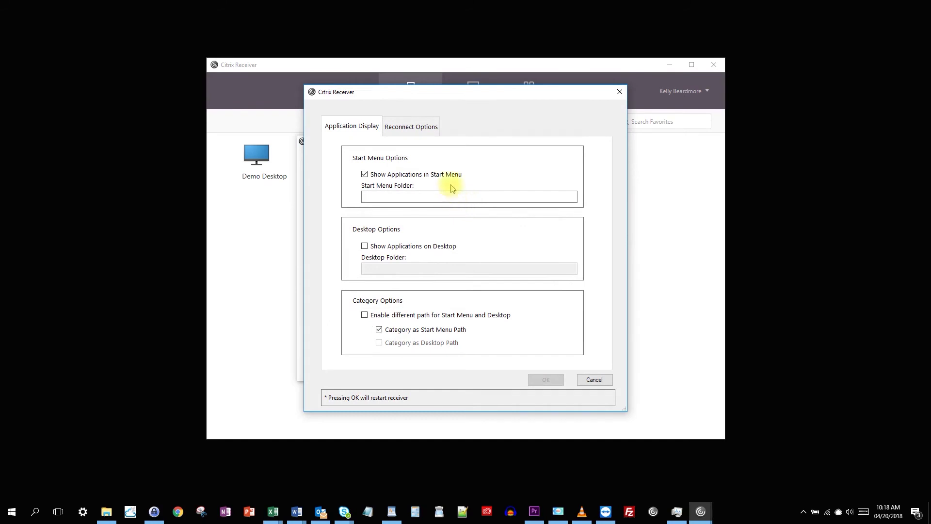
left_click_drag(452, 91, 525, 92)
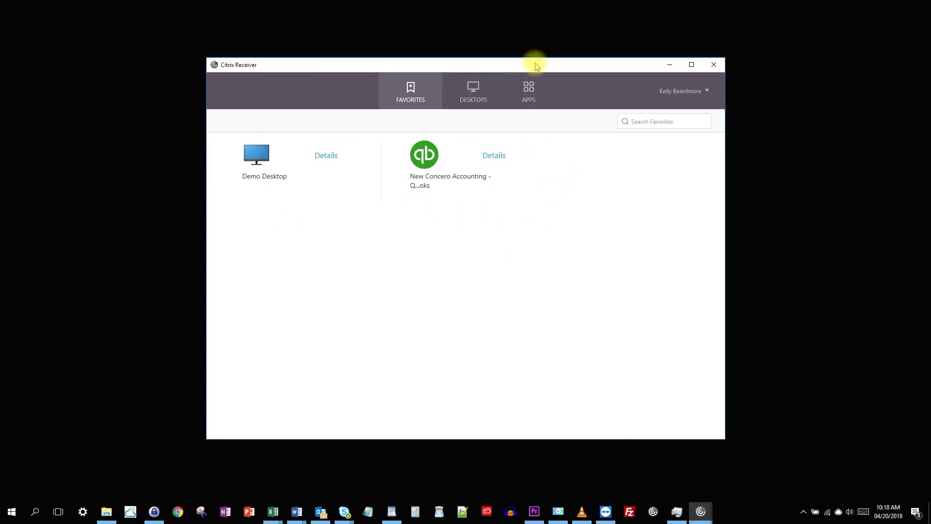
left_click_drag(534, 64, 509, 182)
left_click(537, 98)
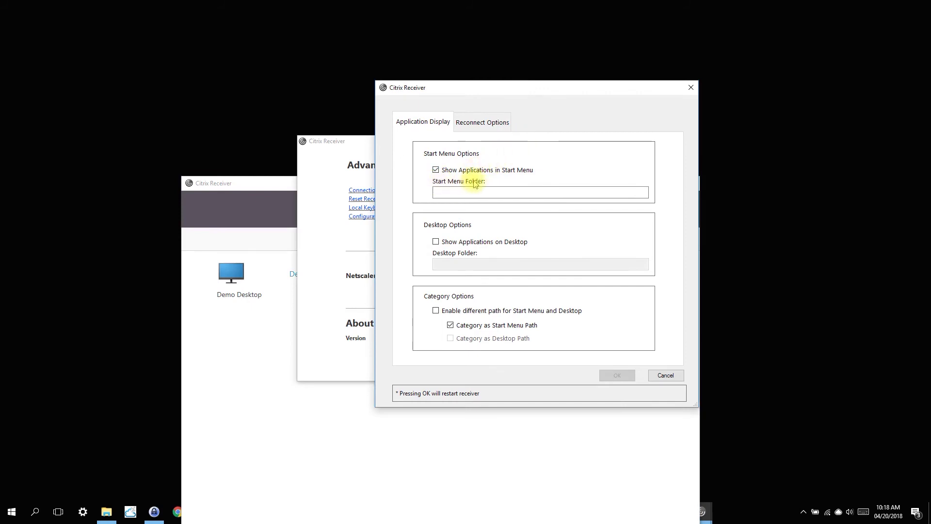
- Find Demo Desktop and New Concero Accounting - QuickBooks in the Start menu app list, then close it
left_click(12, 513)
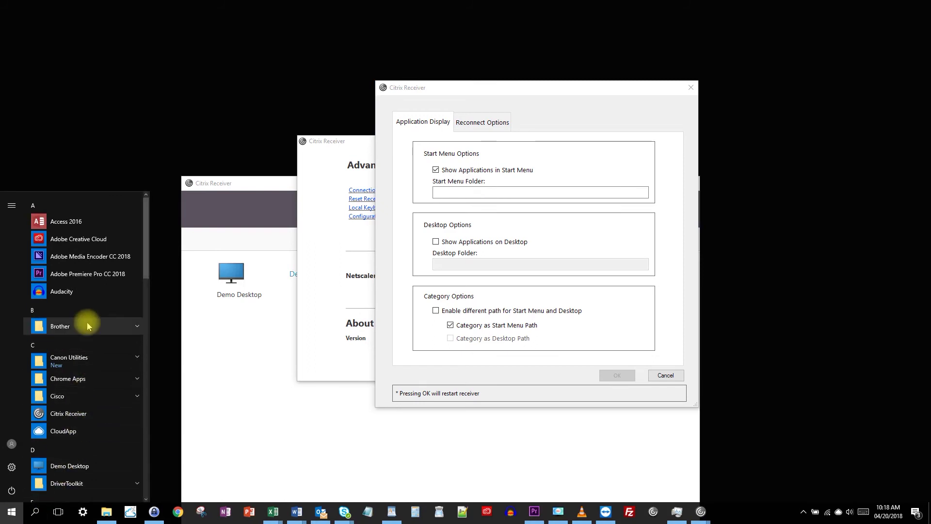
scroll(88, 324, "down", 5)
scroll(88, 325, "down", 1)
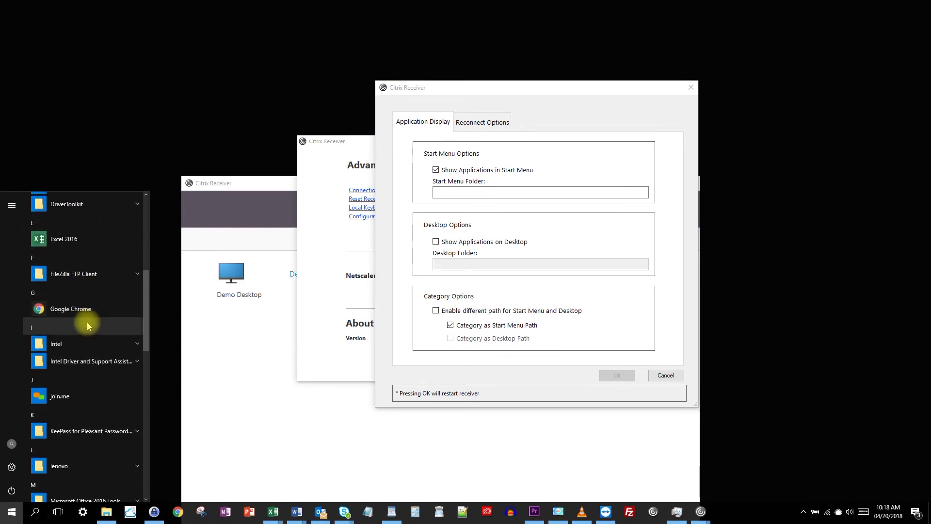
scroll(87, 326, "down", 4)
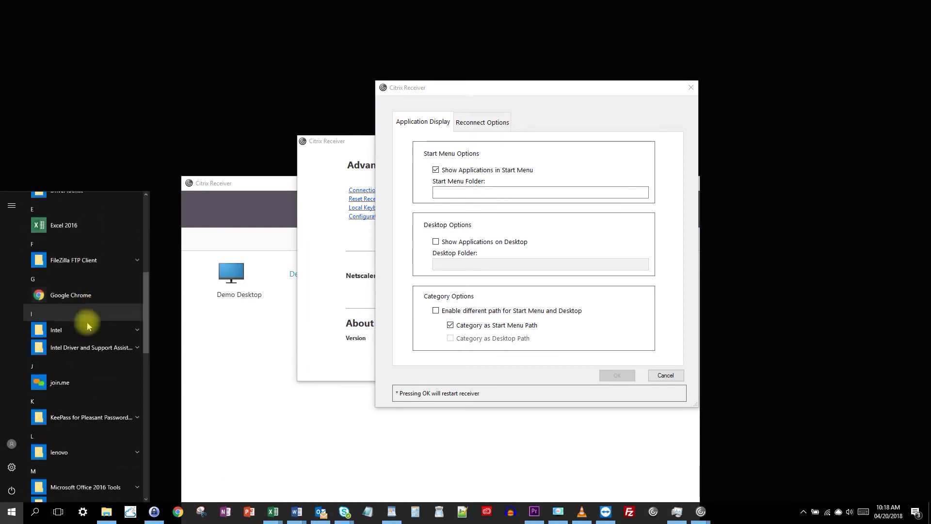
scroll(88, 325, "down", 7)
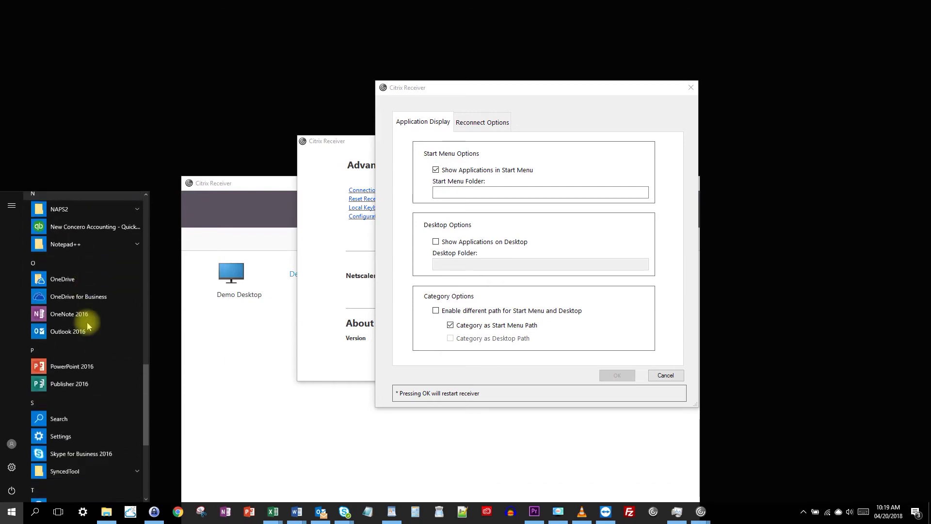
scroll(87, 325, "down", 3)
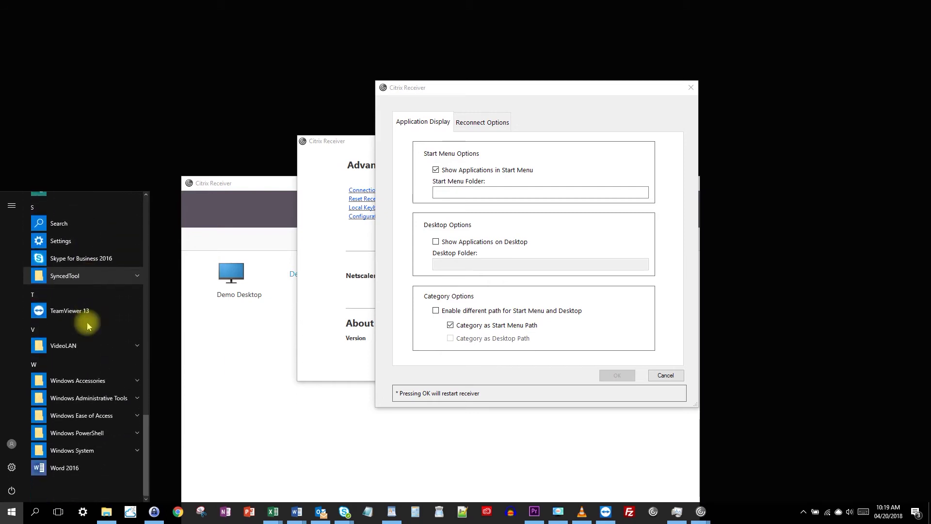
scroll(88, 325, "up", 10)
scroll(87, 325, "up", 2)
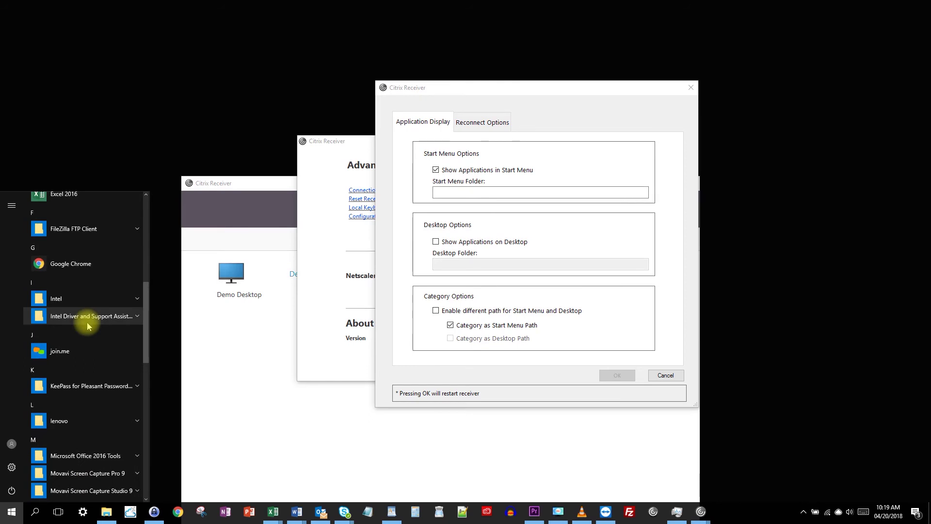
scroll(88, 325, "up", 4)
scroll(86, 322, "up", 2)
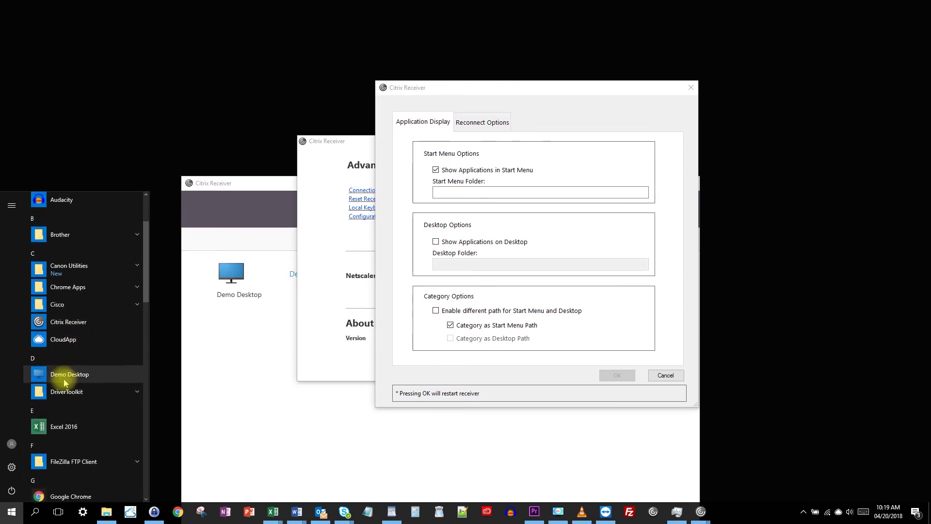
scroll(61, 378, "down", 4)
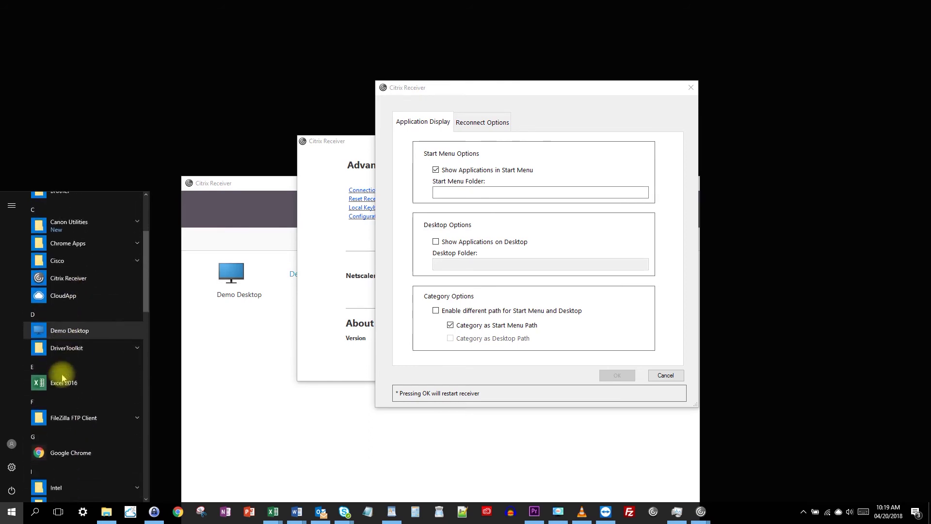
scroll(62, 378, "down", 3)
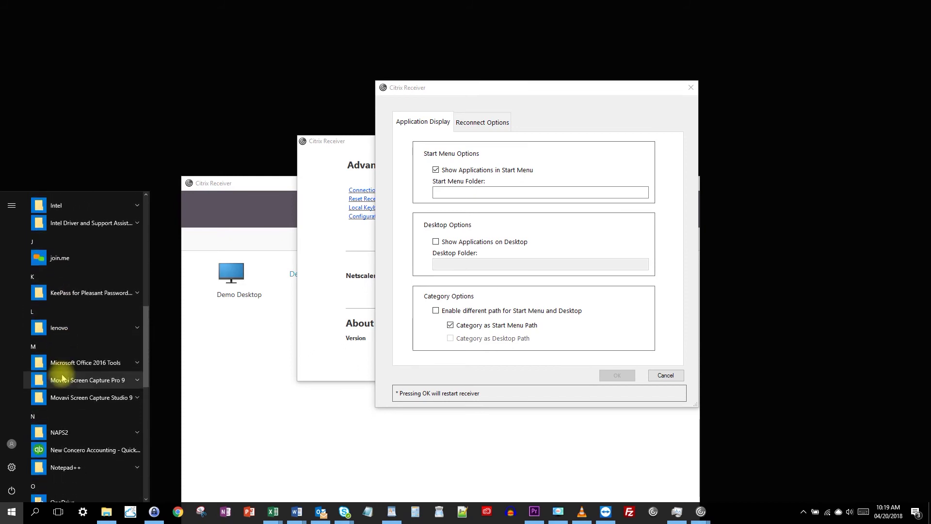
scroll(62, 377, "down", 2)
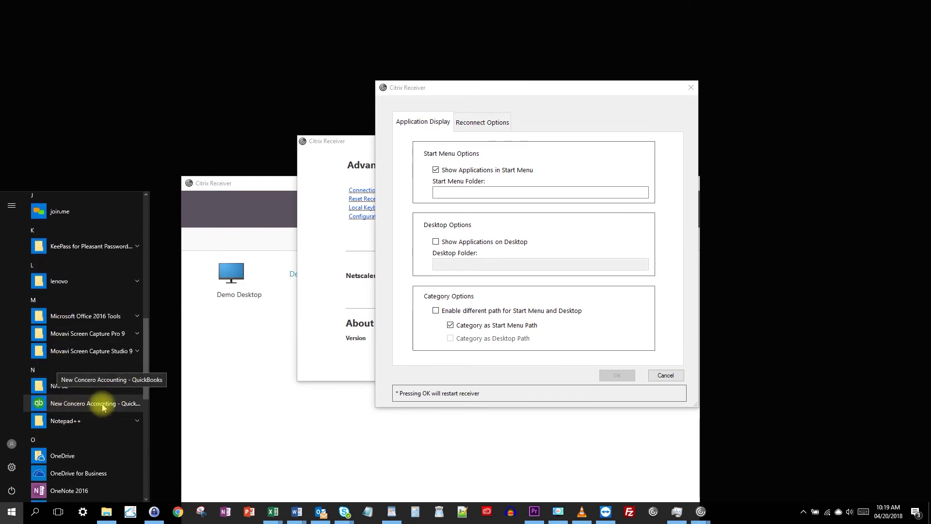
left_click(297, 346)
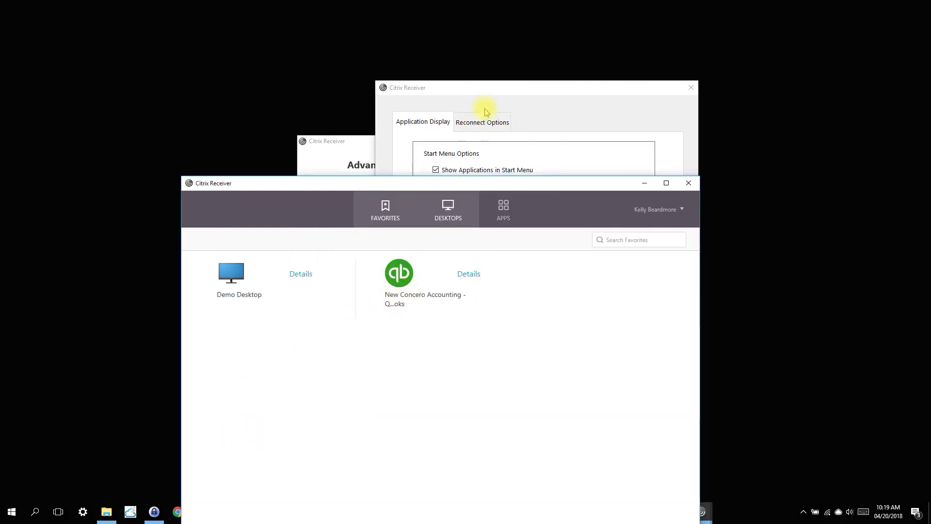
- Enable Show Applications on Desktop in Application Display settings and apply with OK
left_click(515, 91)
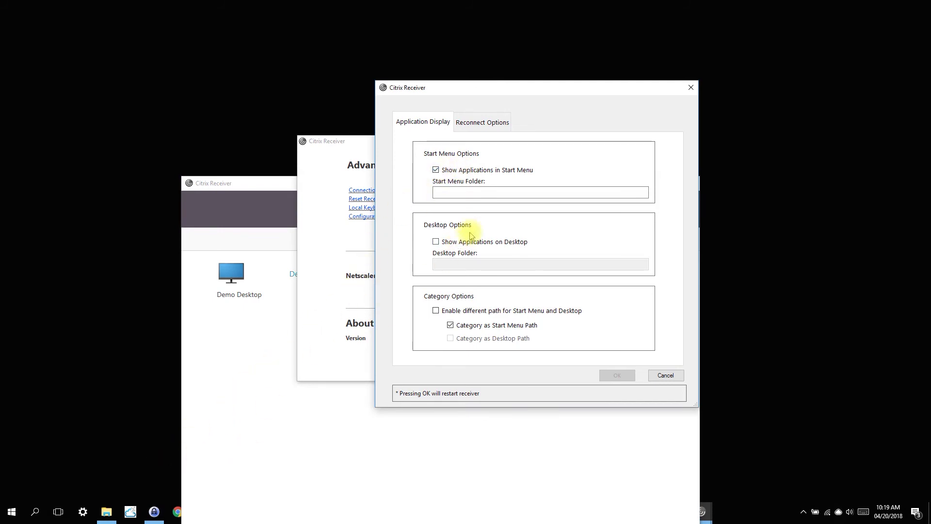
left_click(436, 243)
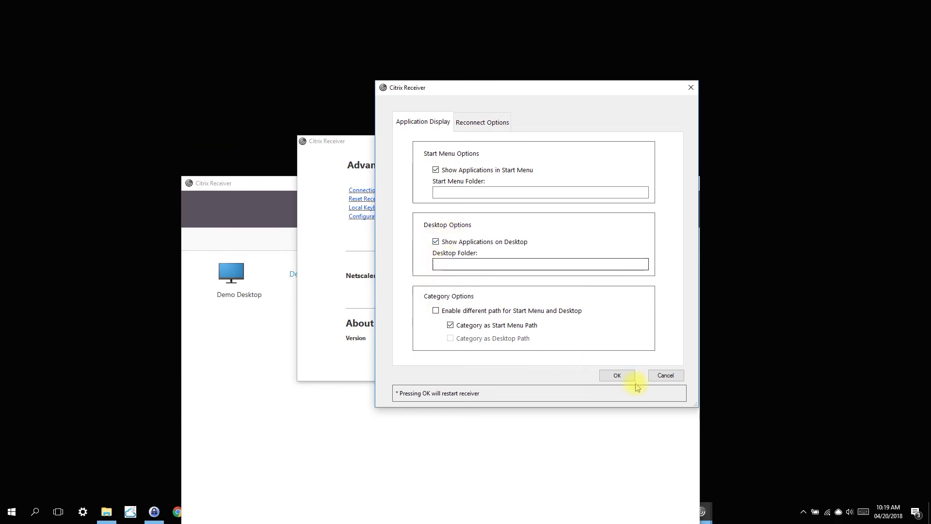
left_click(616, 375)
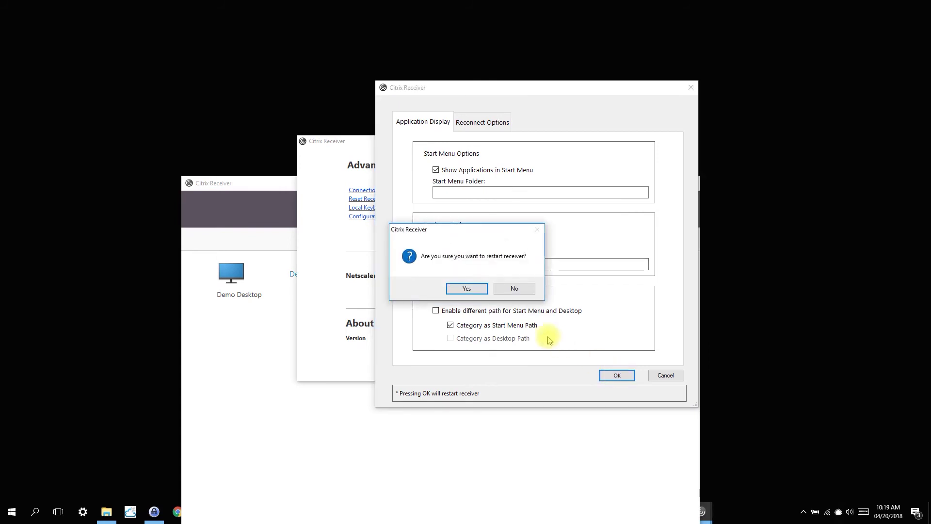
- Confirm the Receiver restart, then close the main Receiver and Advanced Preferences windows
left_click(467, 288)
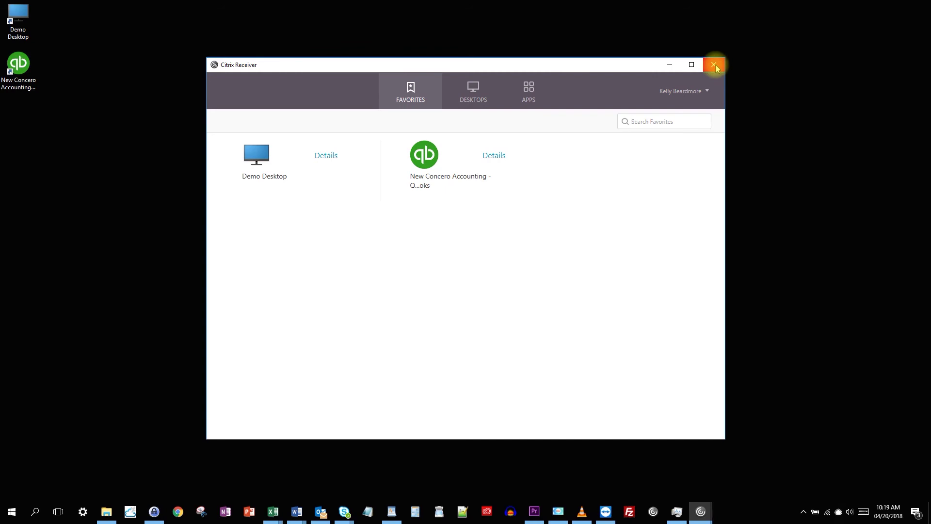
left_click(704, 90)
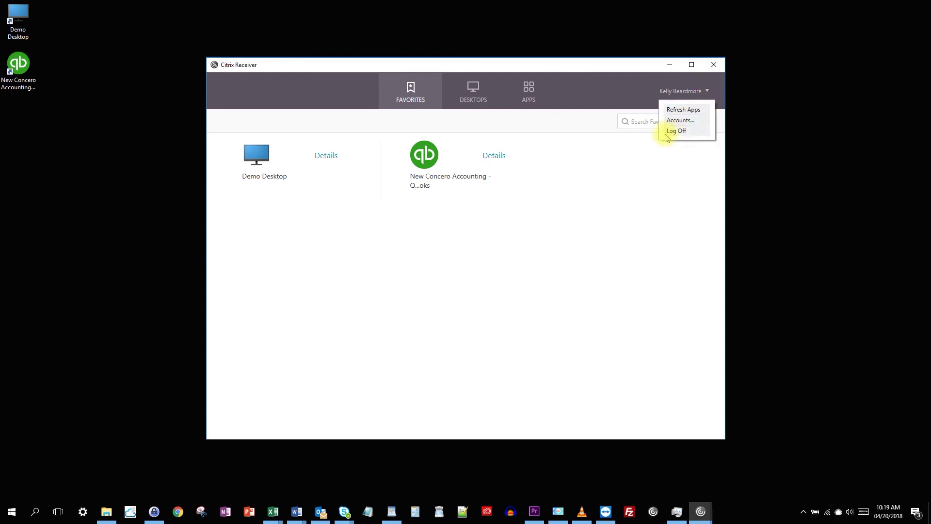
left_click(716, 67)
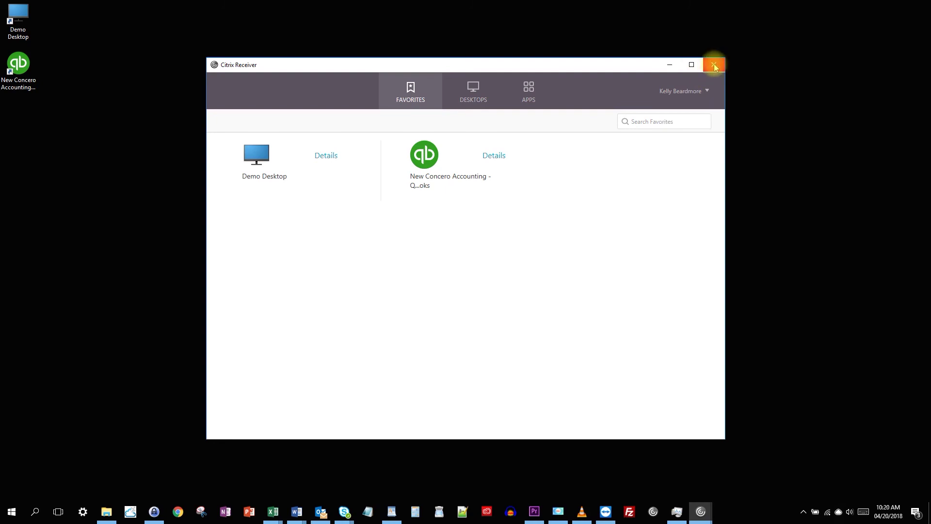
left_click(714, 67)
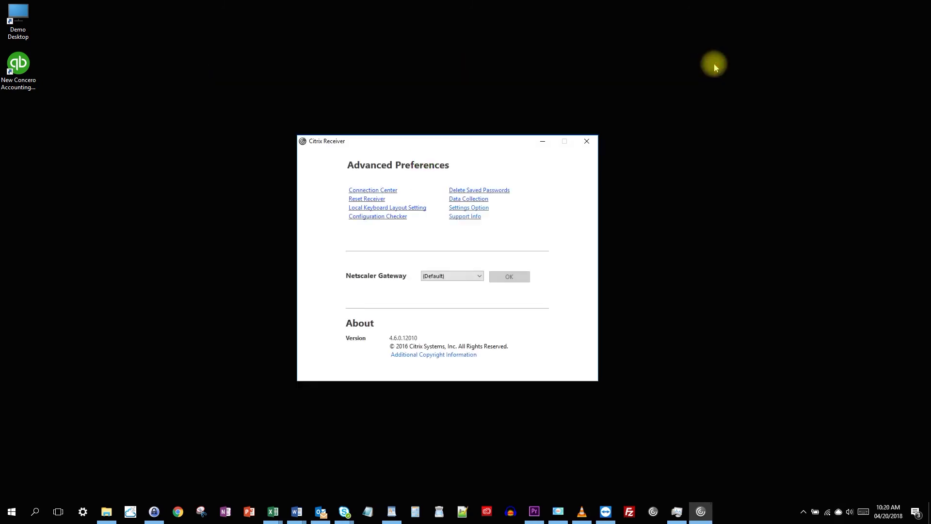
left_click(588, 142)
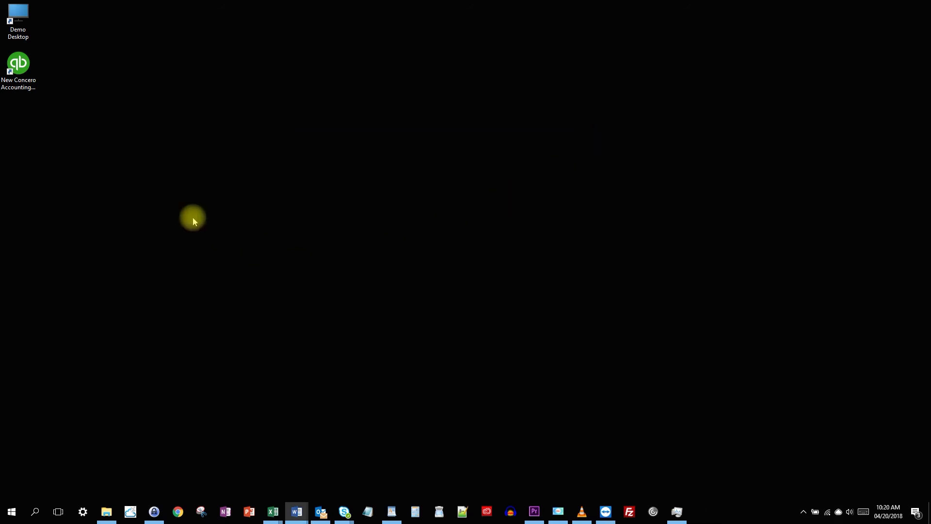
double_click(17, 15)
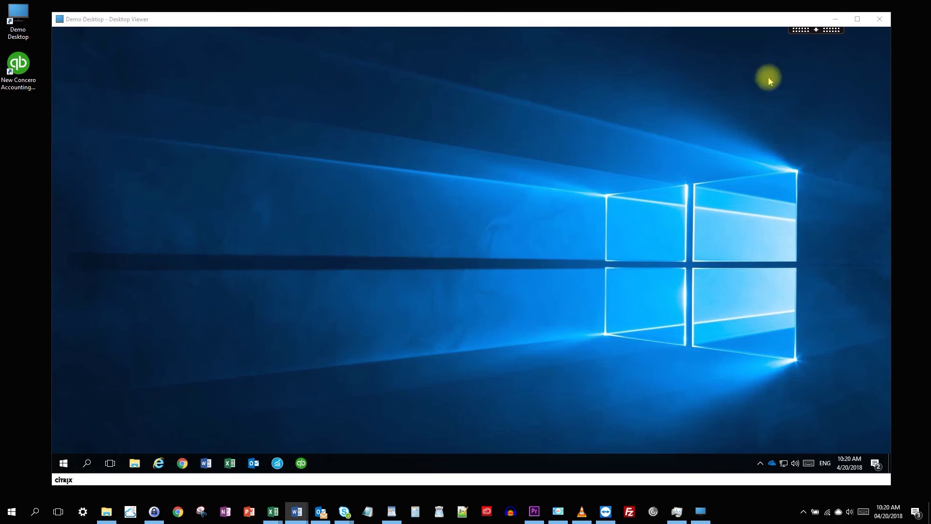
left_click(878, 20)
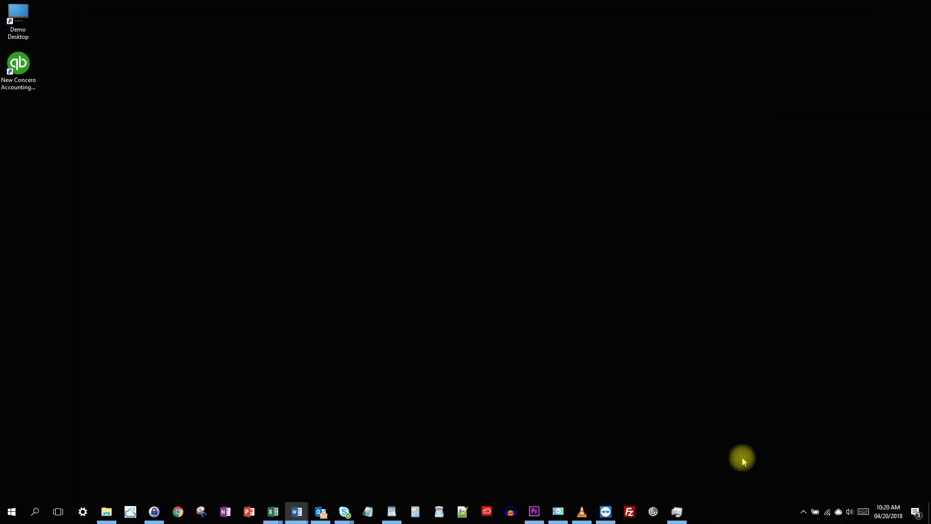
left_click(803, 512)
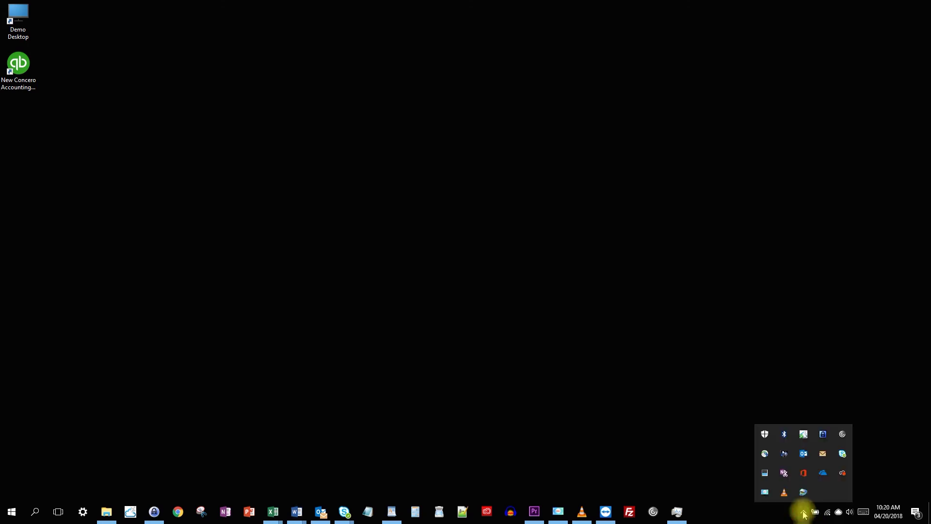
right_click(842, 435)
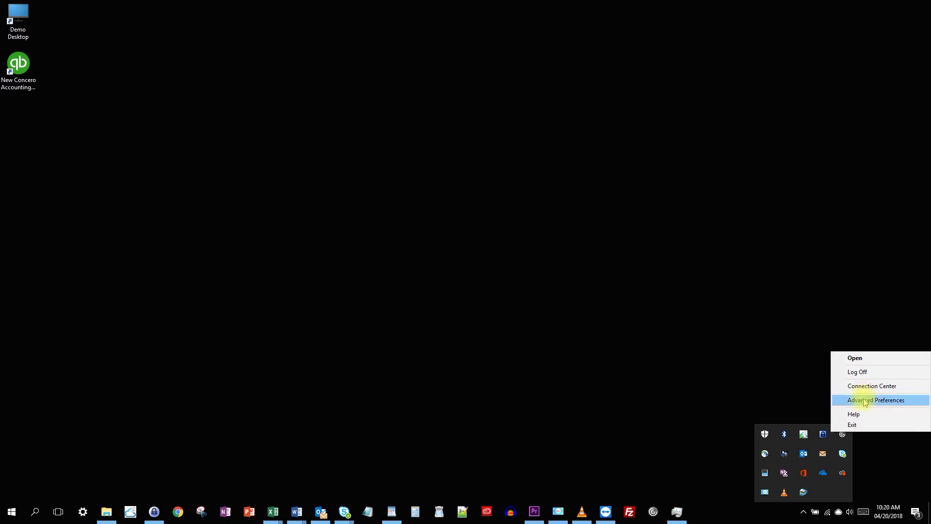
left_click(865, 400)
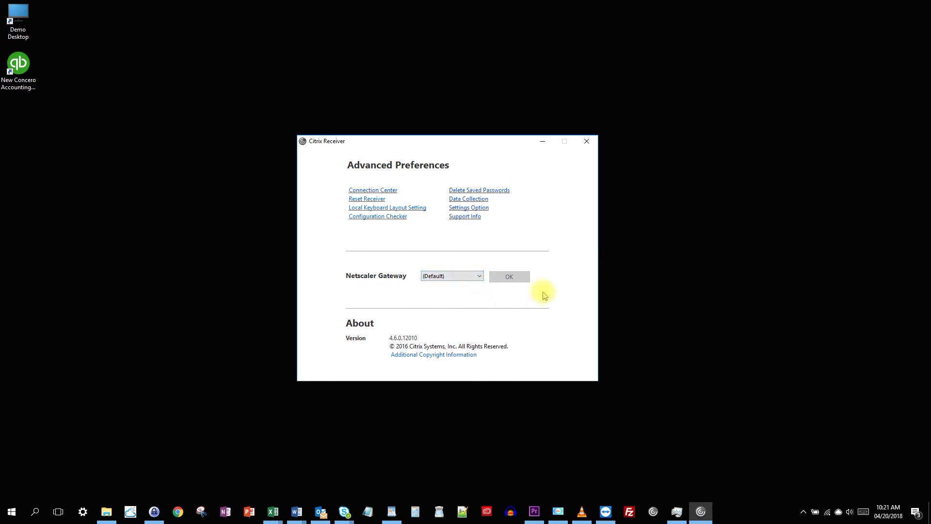
left_click(587, 141)
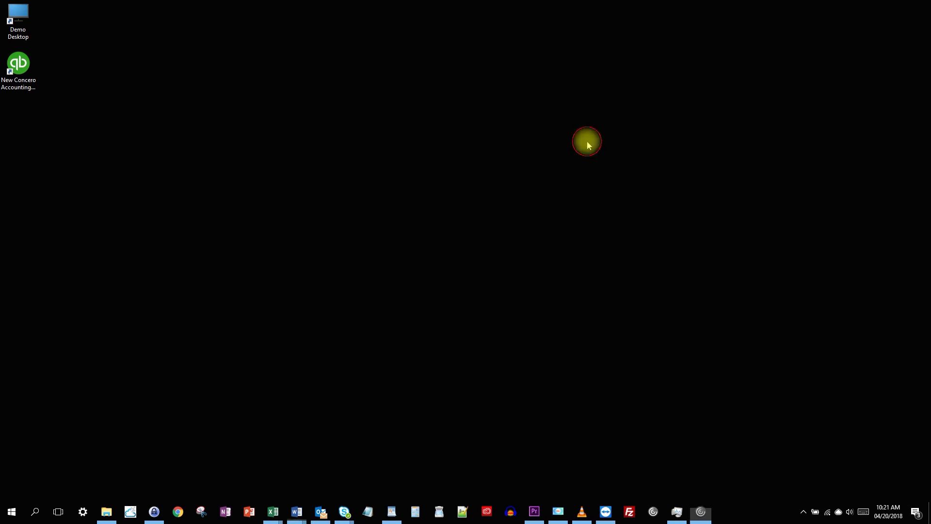